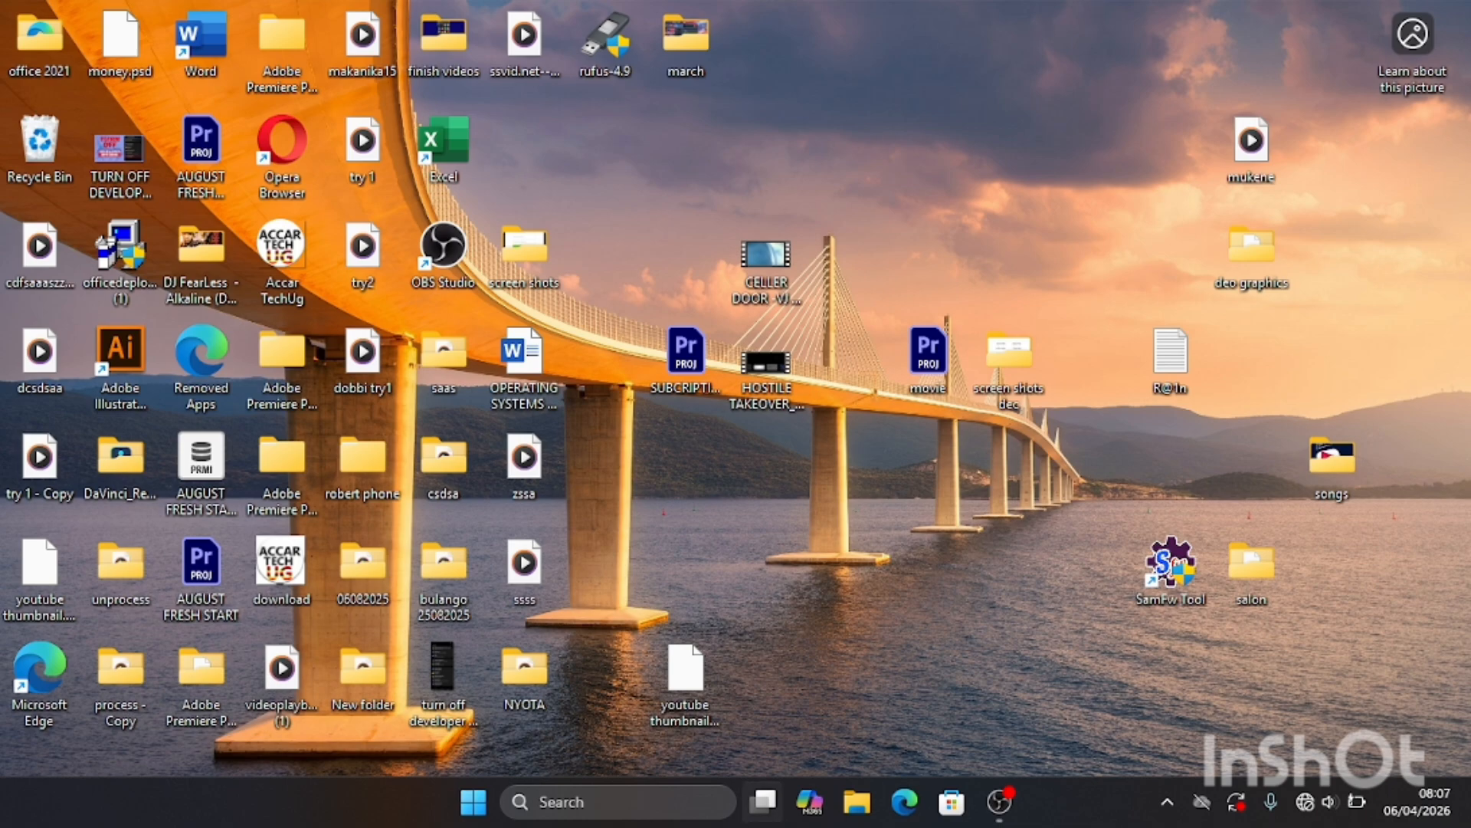
Step: Look in the "windows 10 image" folder on New Volume (D:) for the Windows 10 disc image, and close File Explorer
{"action": "left_click", "coordinate": [864, 807]}
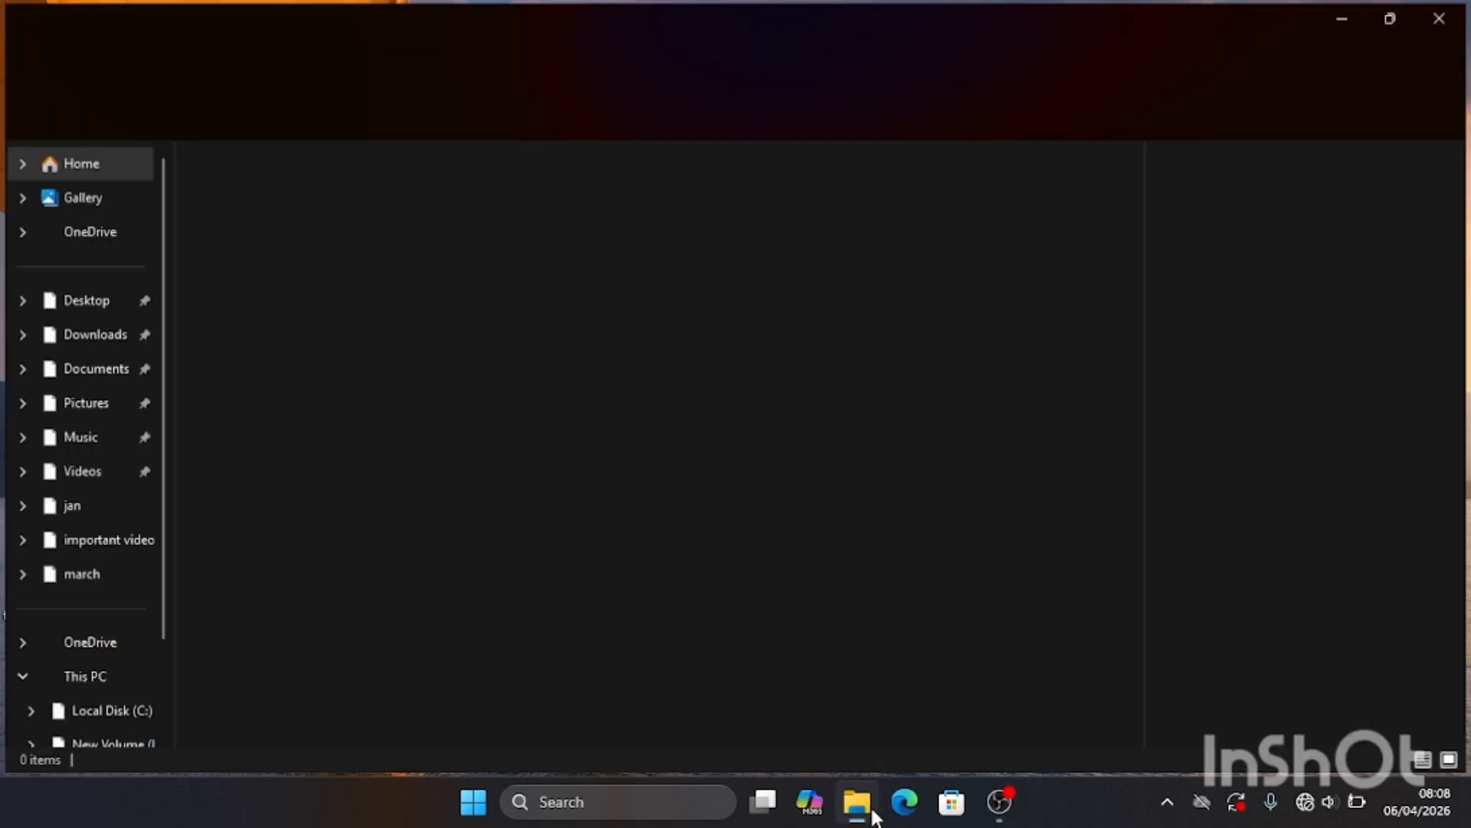
{"action": "scroll", "coordinate": [141, 333], "scroll_direction": "down", "scroll_amount": 1}
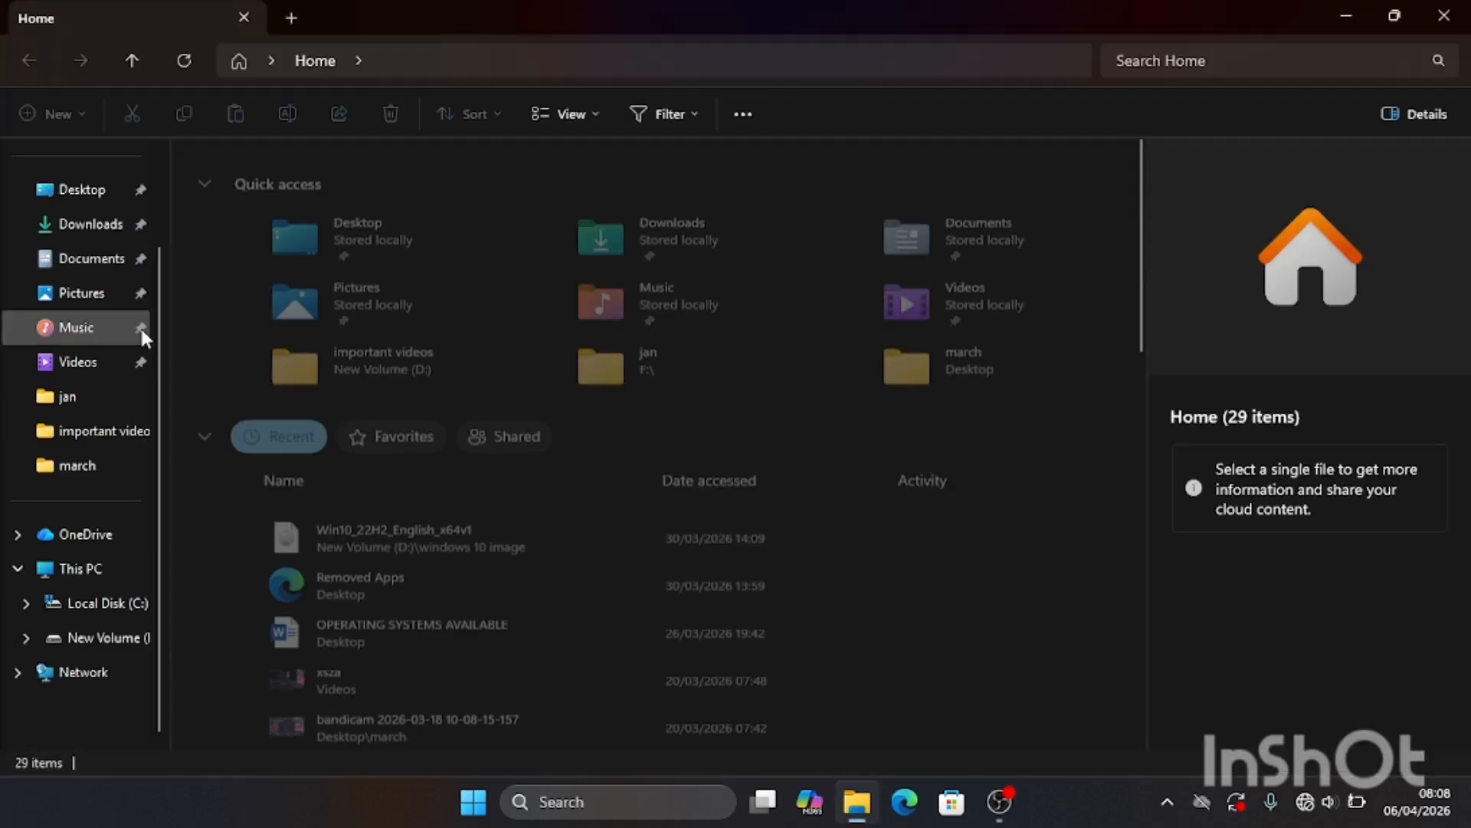
{"action": "left_click", "coordinate": [150, 641]}
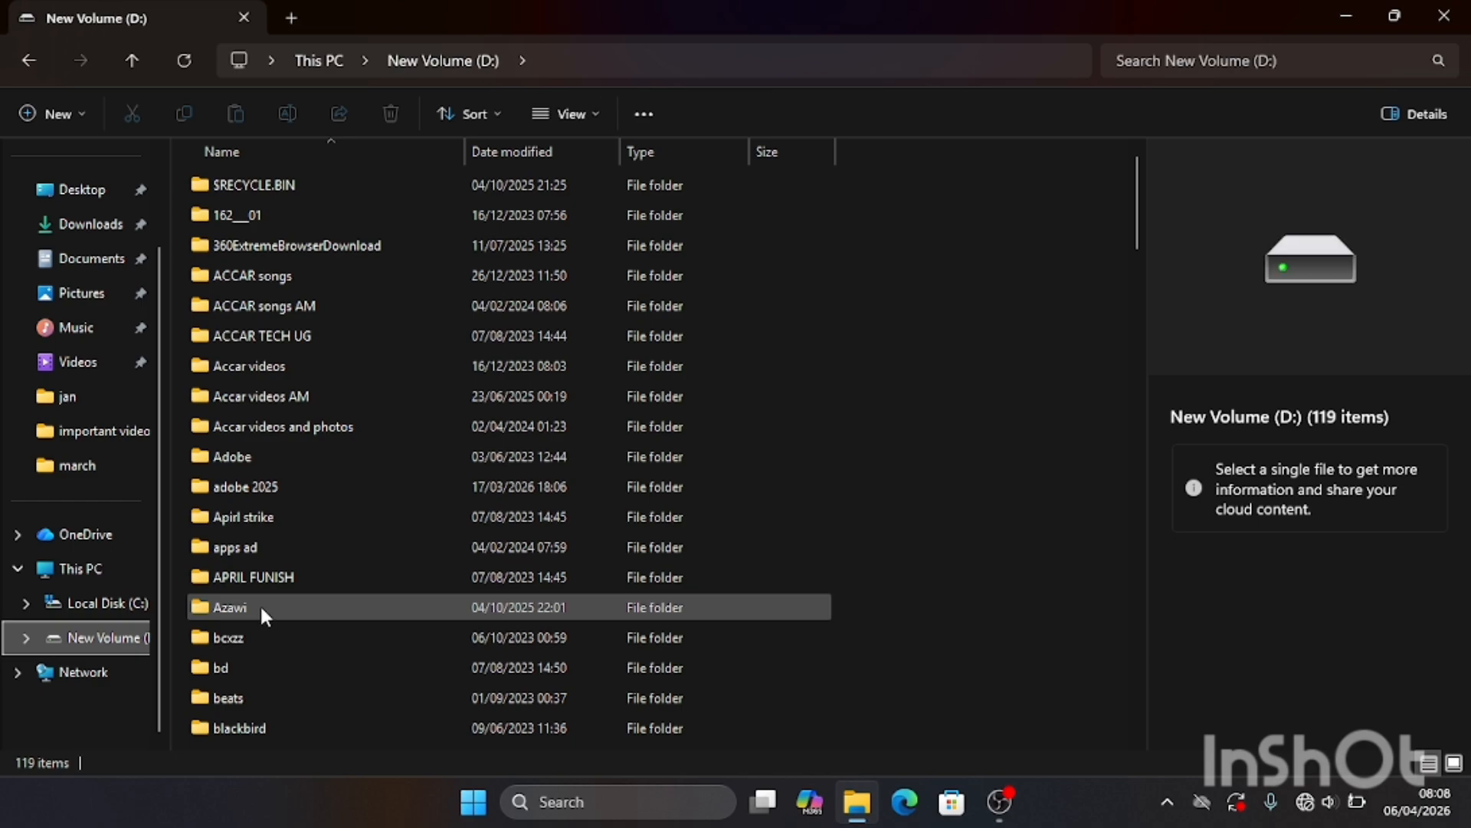
{"action": "scroll", "coordinate": [379, 475], "scroll_direction": "down", "scroll_amount": 6}
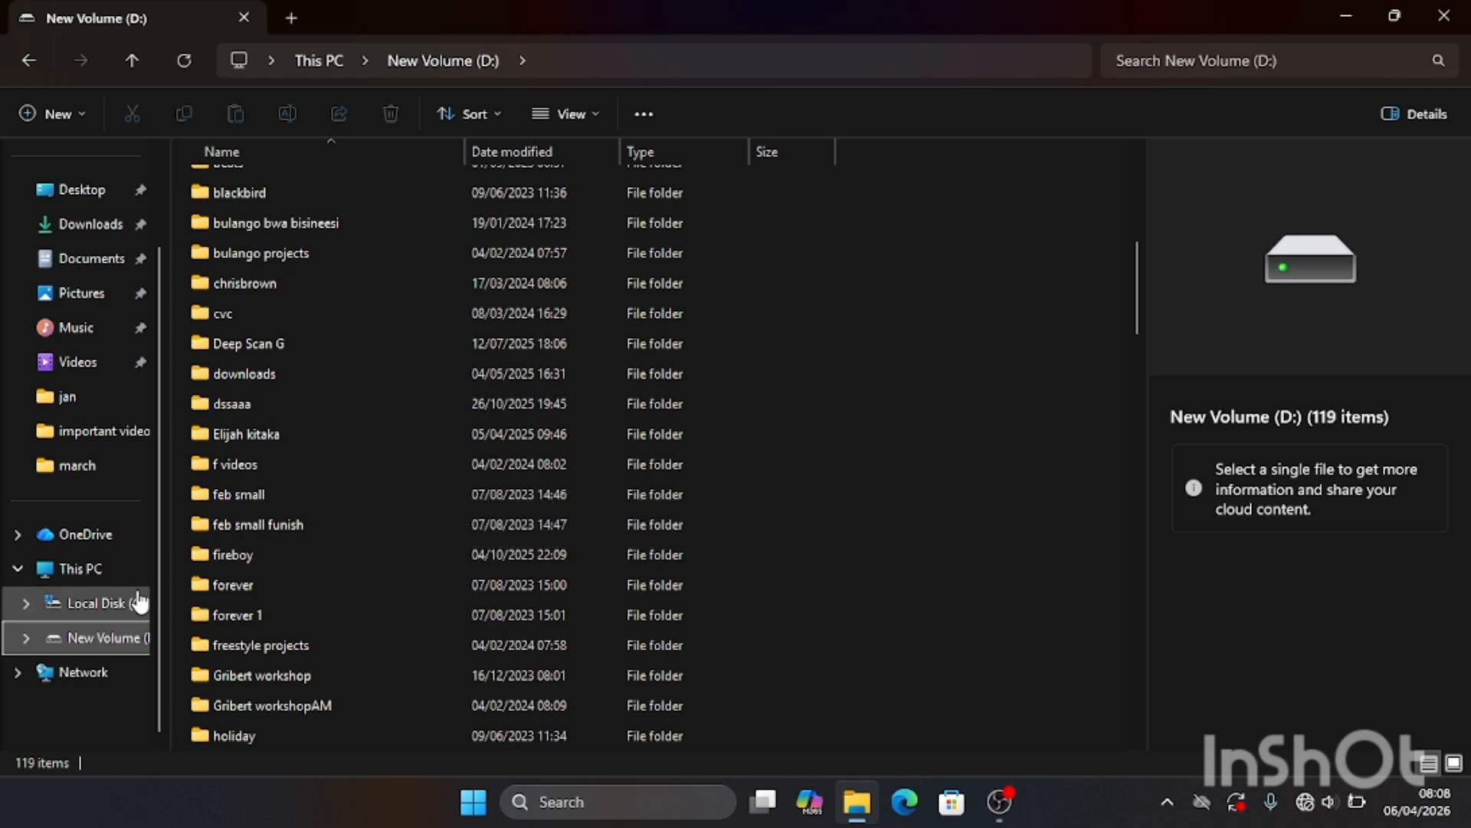
{"action": "scroll", "coordinate": [339, 542], "scroll_direction": "down", "scroll_amount": 6}
{"action": "scroll", "coordinate": [339, 542], "scroll_direction": "down", "scroll_amount": 12}
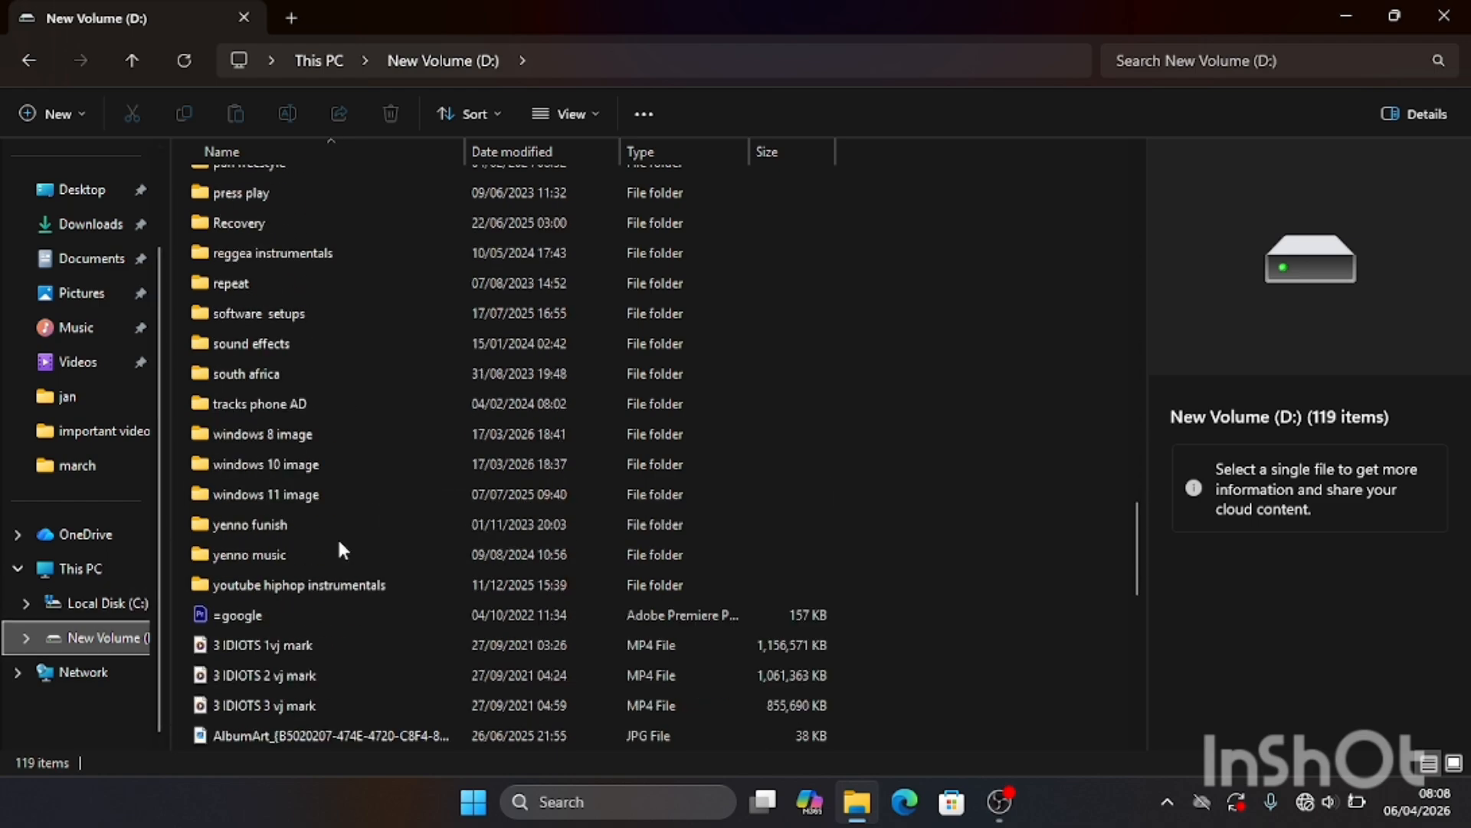
{"action": "scroll", "coordinate": [339, 542], "scroll_direction": "down", "scroll_amount": 6}
{"action": "scroll", "coordinate": [338, 540], "scroll_direction": "up", "scroll_amount": 7}
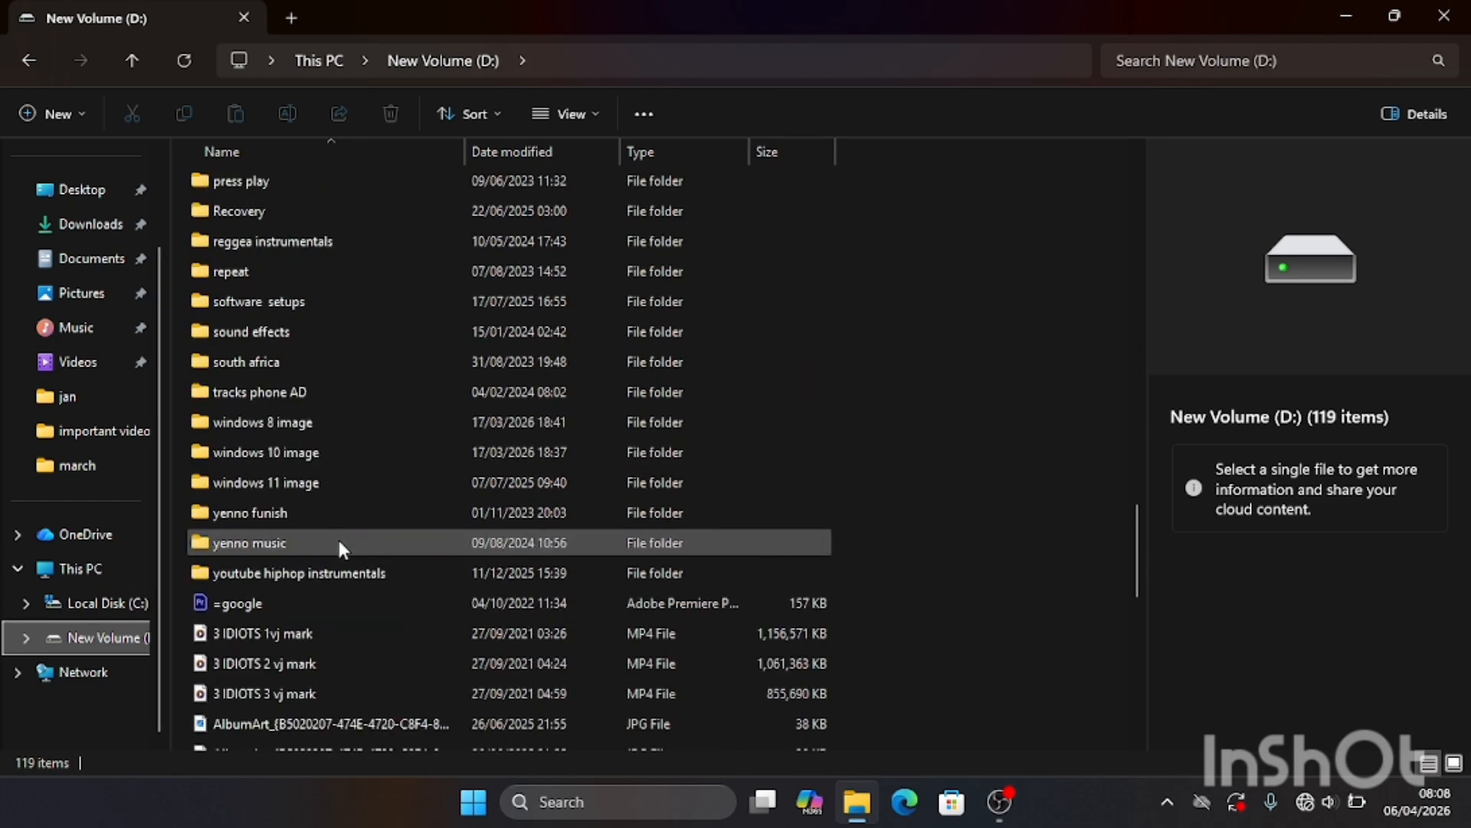
{"action": "double_click", "coordinate": [345, 449]}
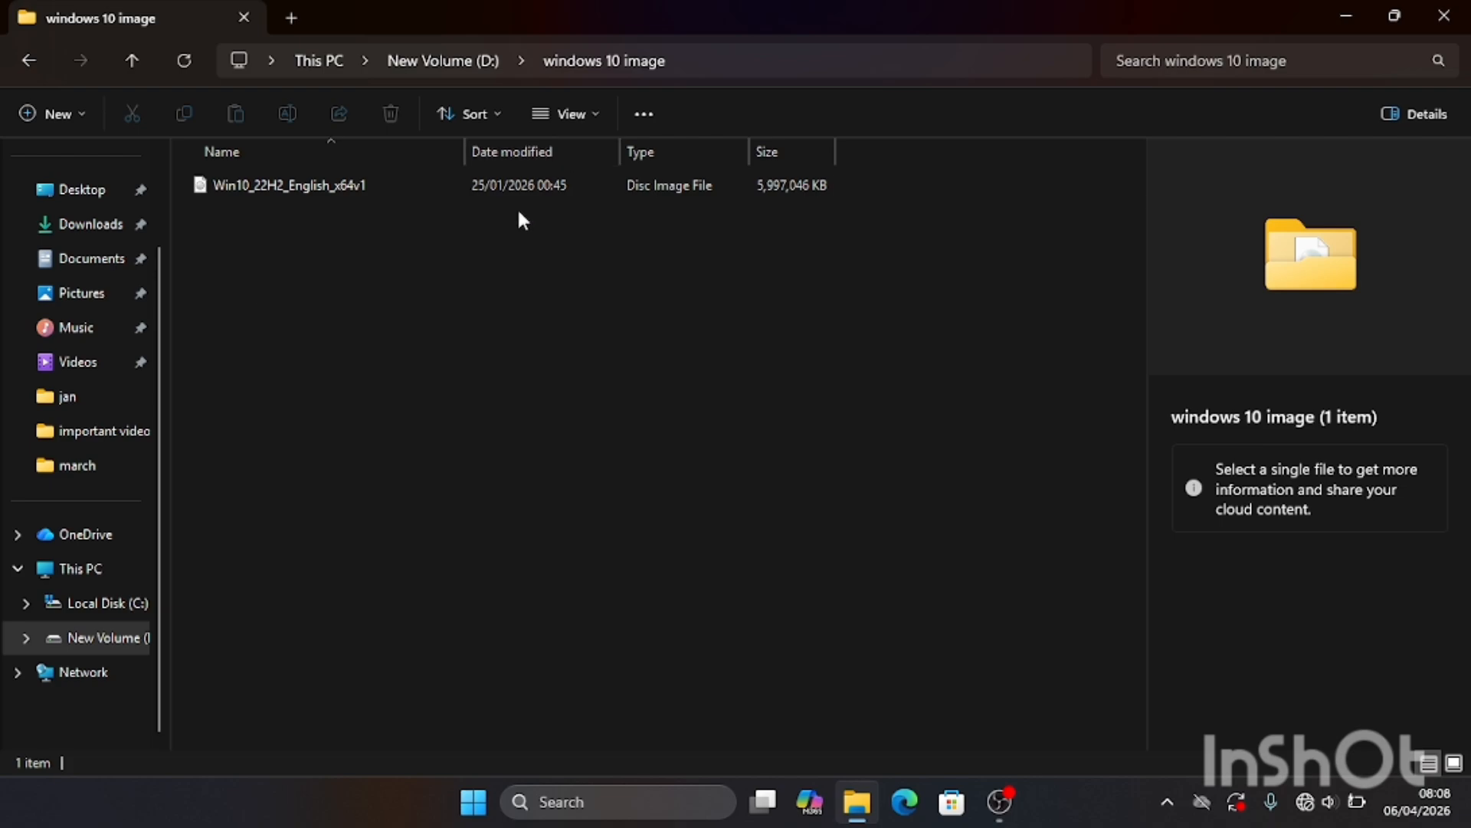
{"action": "left_click", "coordinate": [1443, 15]}
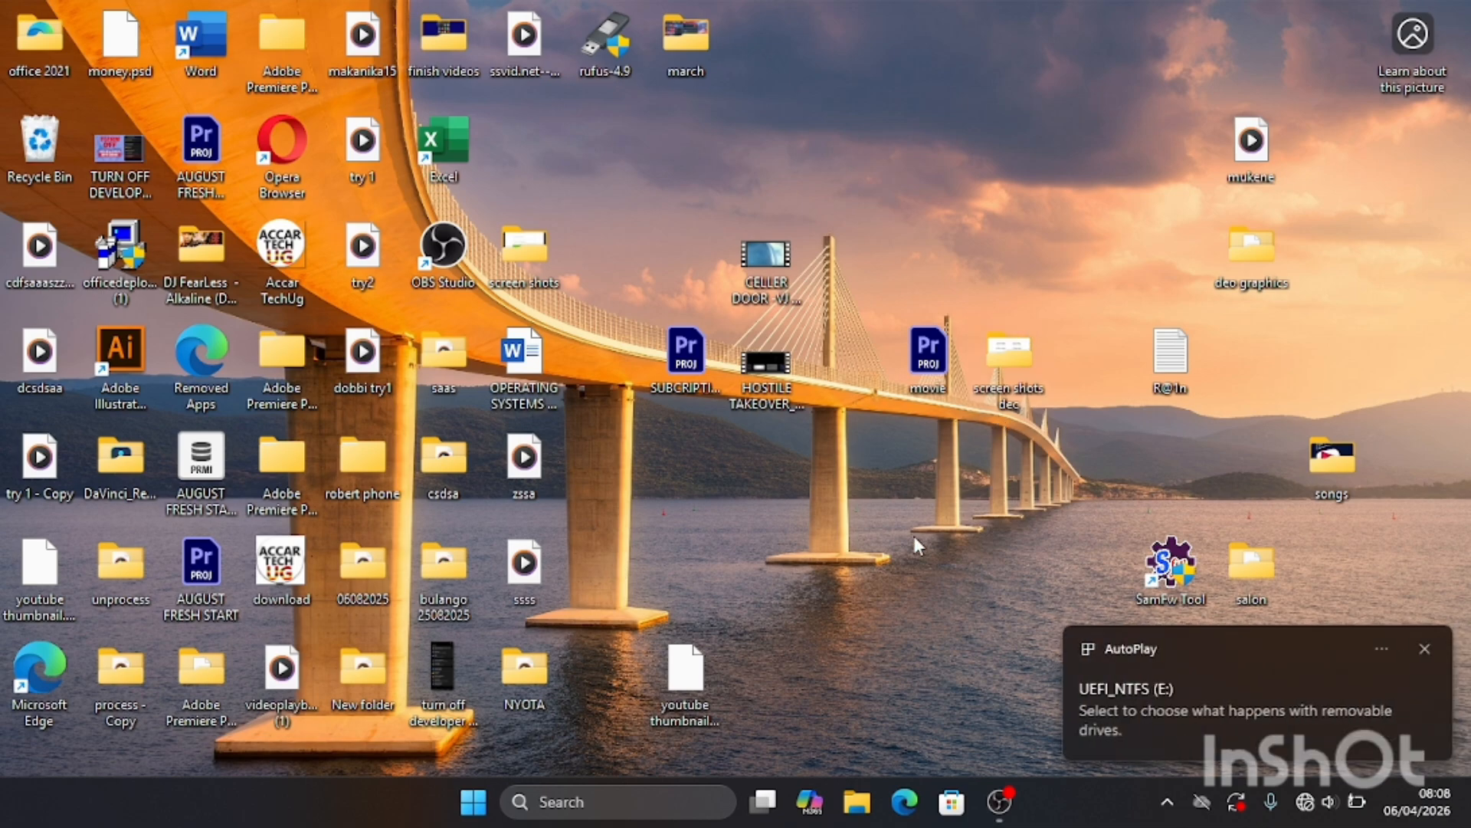
Step: Reopen File Explorer and view the drives under This PC to check the connected USB drive
{"action": "mouse_move", "coordinate": [1021, 794]}
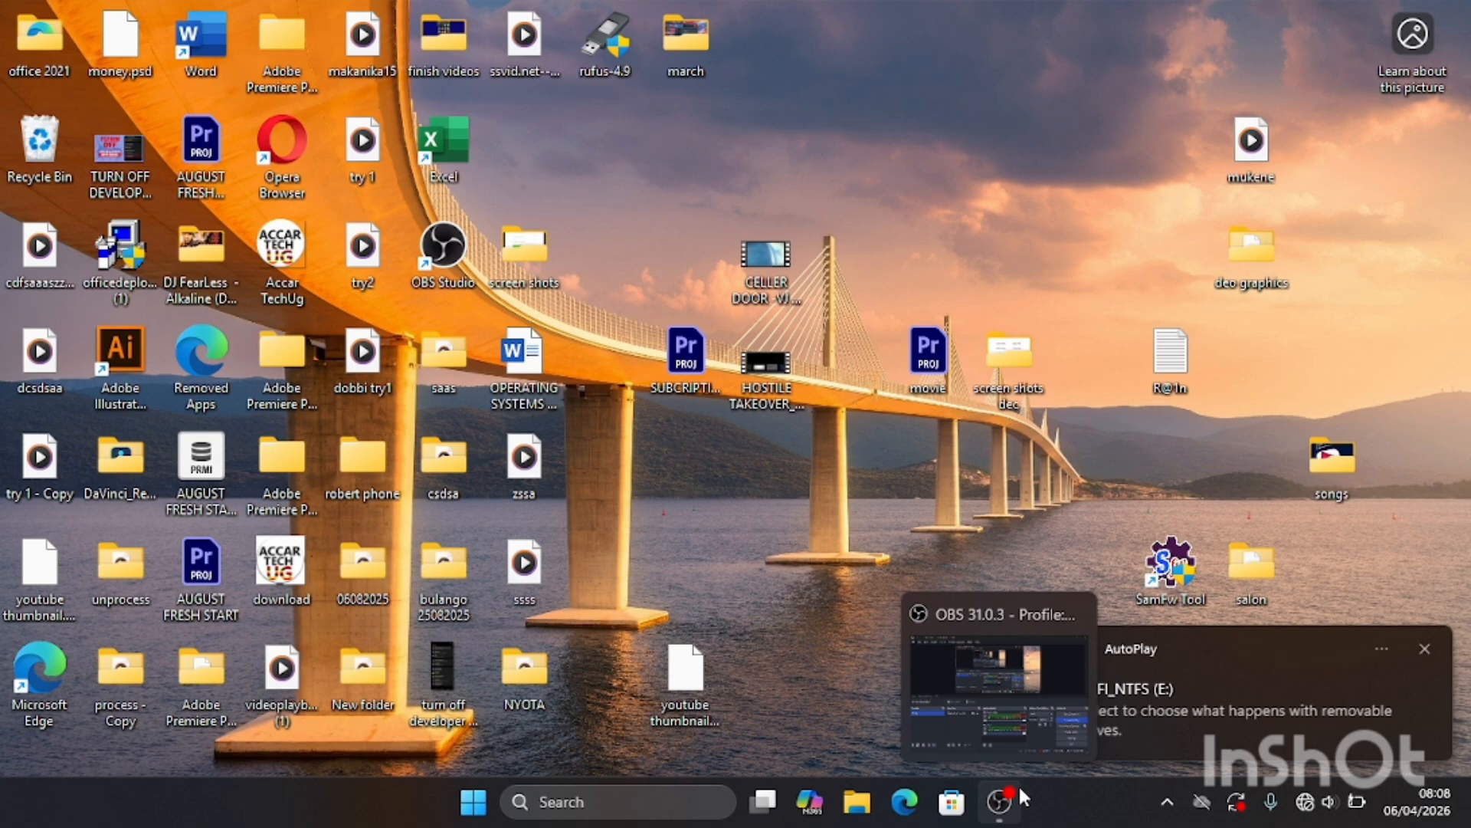
{"action": "left_click", "coordinate": [859, 802]}
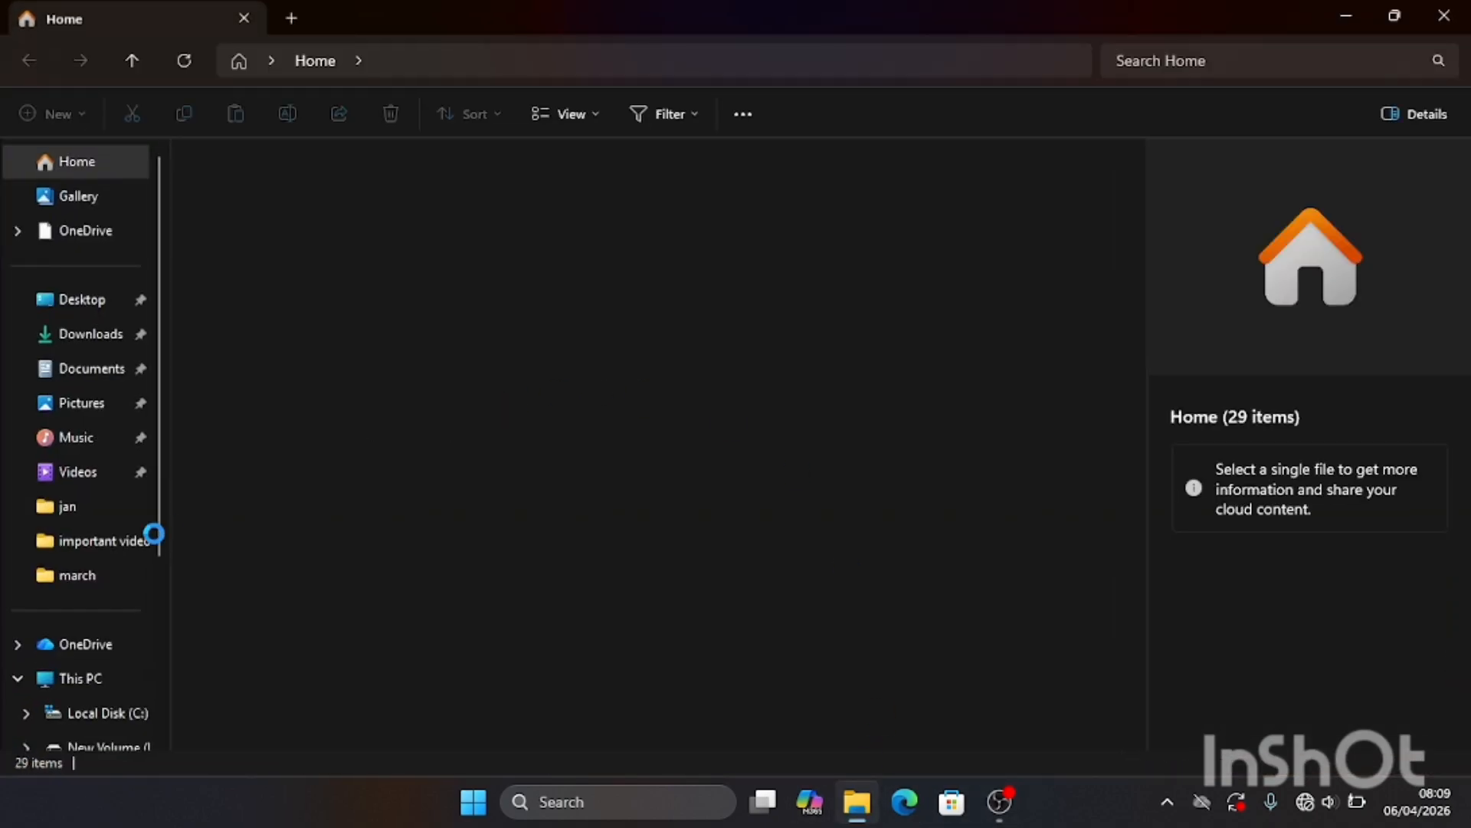
{"action": "left_click", "coordinate": [98, 681]}
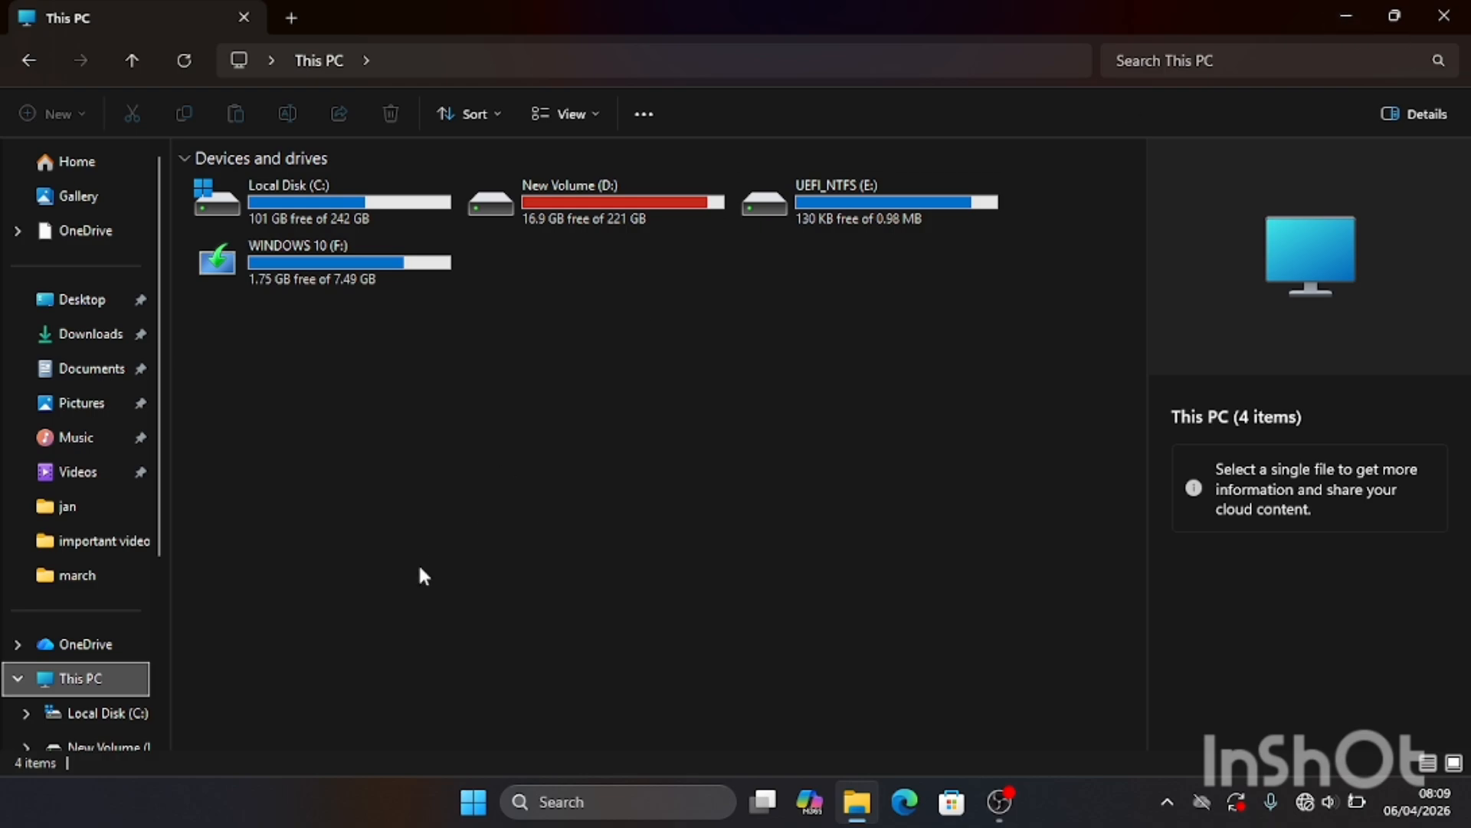
Step: Search Windows for rufus-4.9.exe and launch it
{"action": "left_click", "coordinate": [569, 797]}
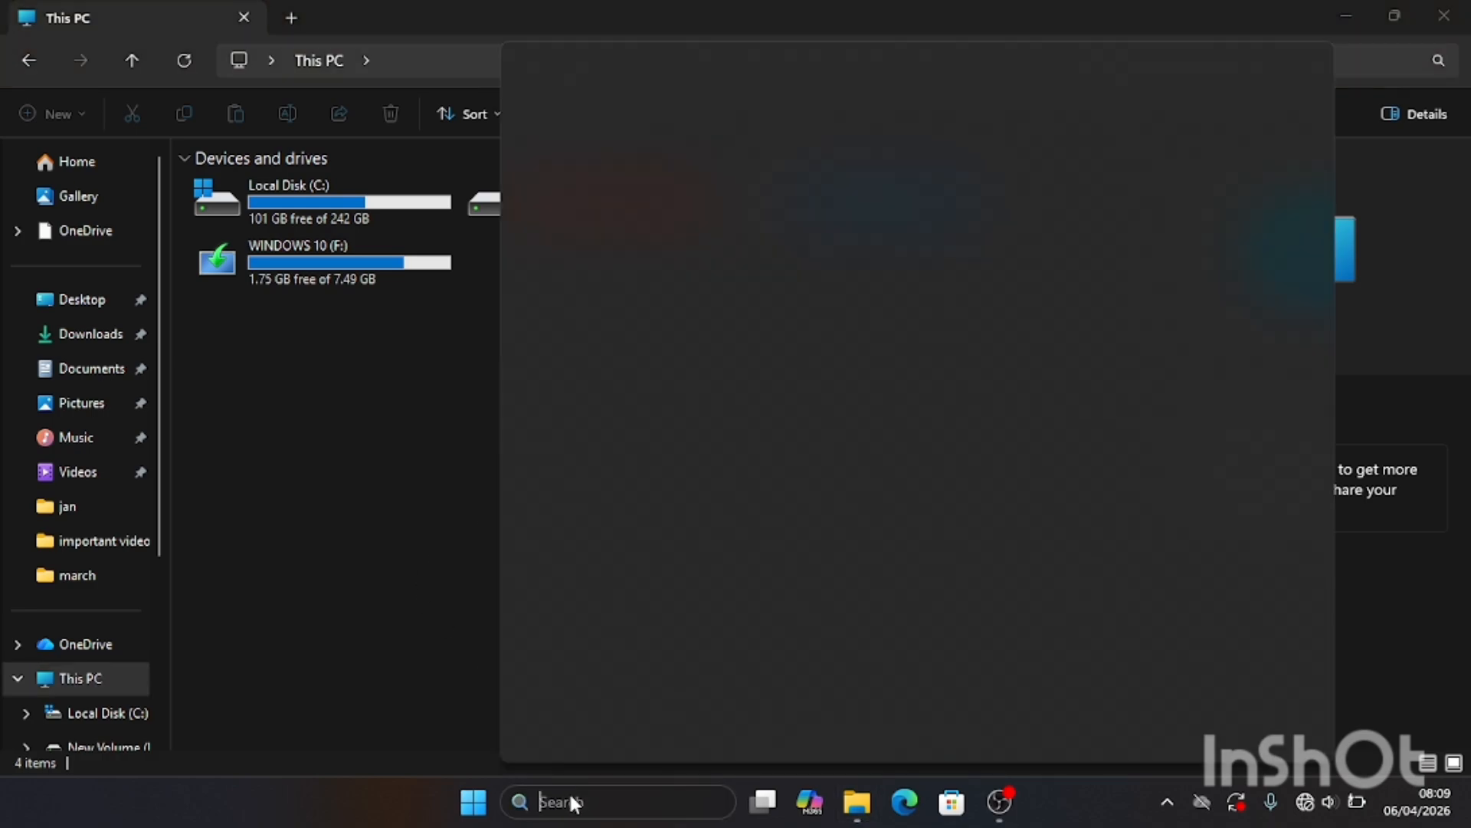
{"action": "type", "text": "rufus-4.9.exe"}
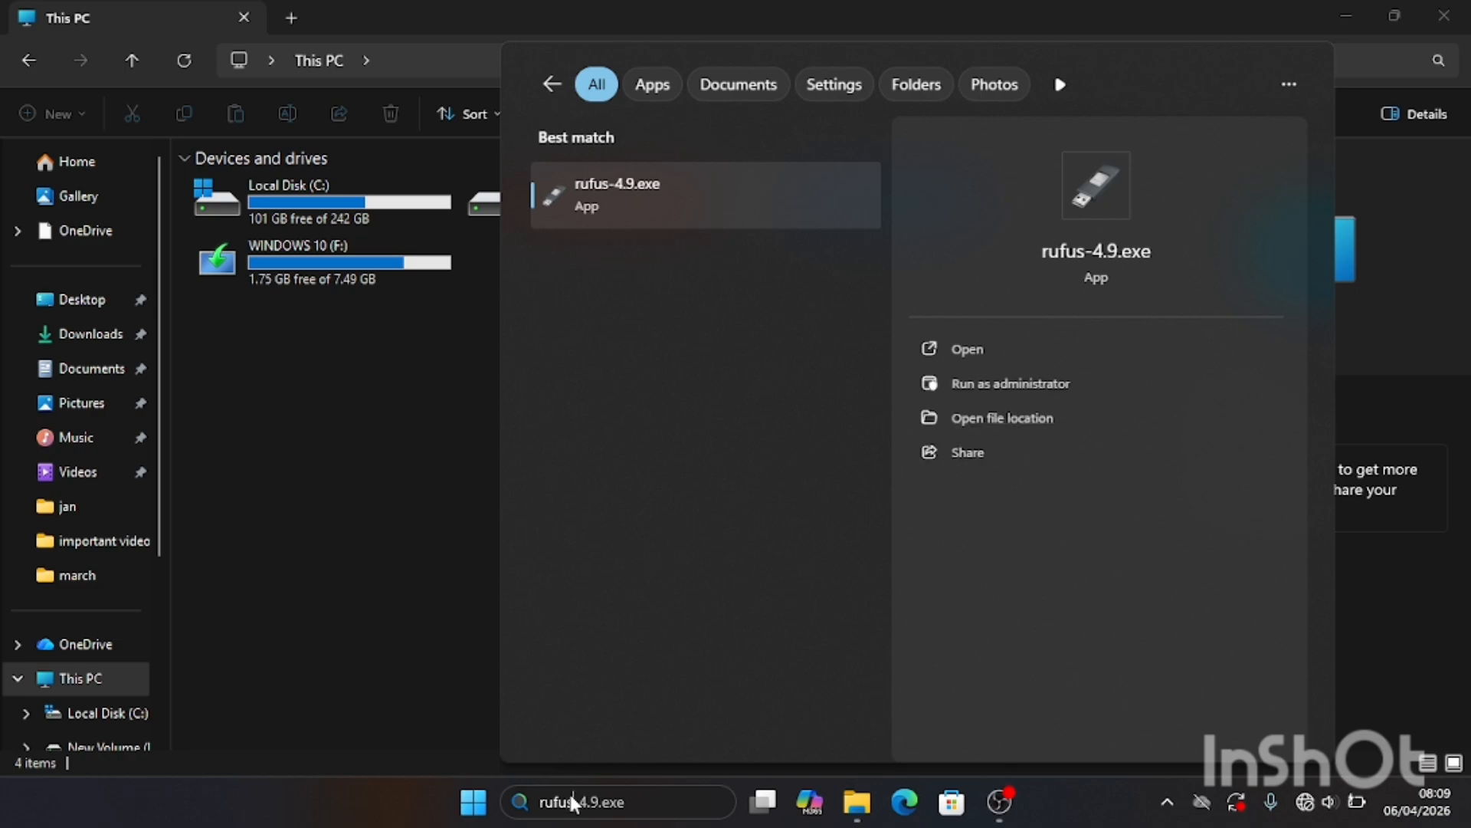
{"action": "left_click", "coordinate": [1032, 346]}
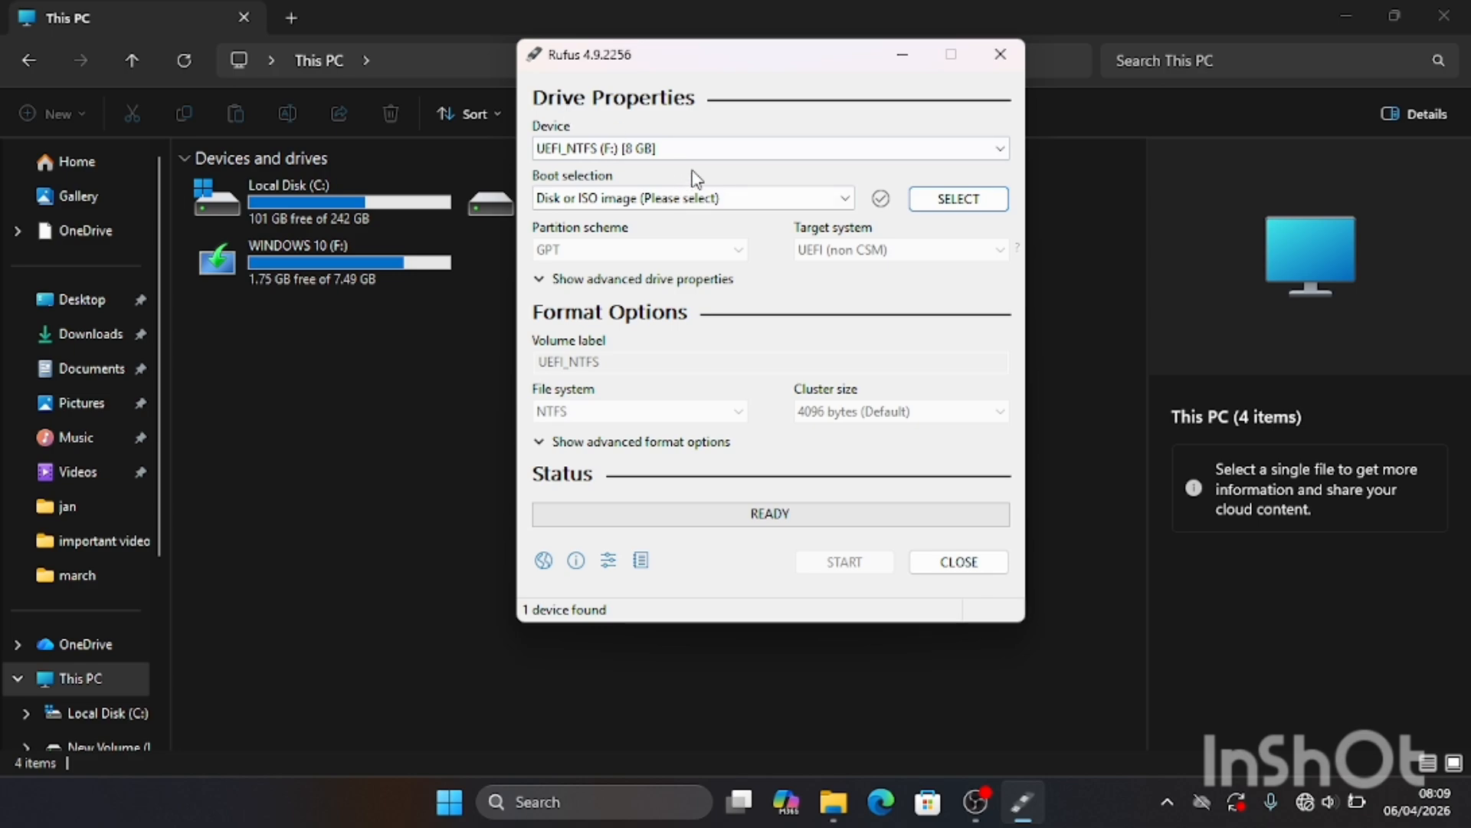
Step: Check the available devices and keep the 8 GB USB drive UEFI_NTFS (F:) as the target device
{"action": "left_click", "coordinate": [704, 153]}
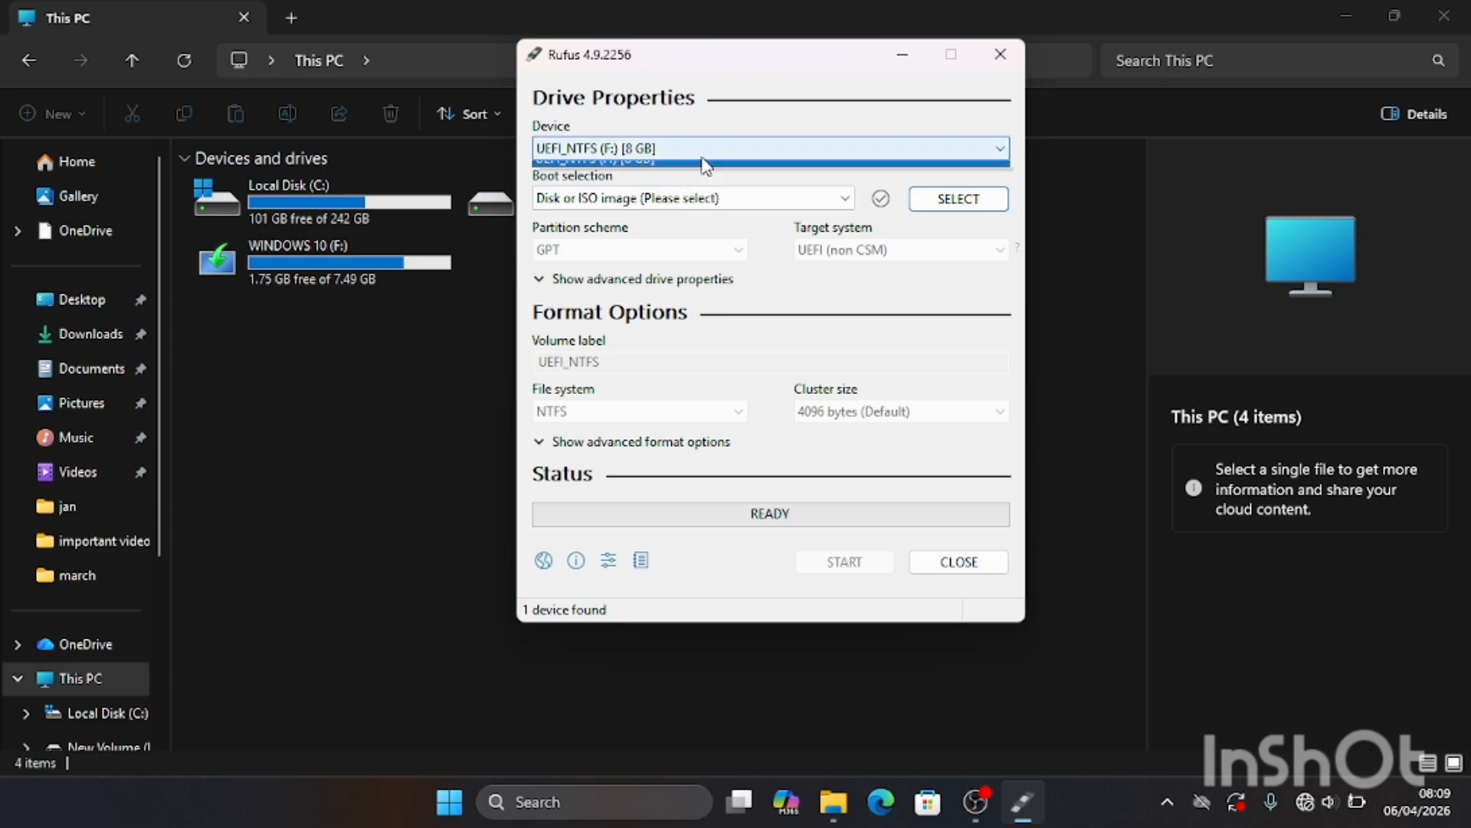
{"action": "left_click", "coordinate": [1002, 154]}
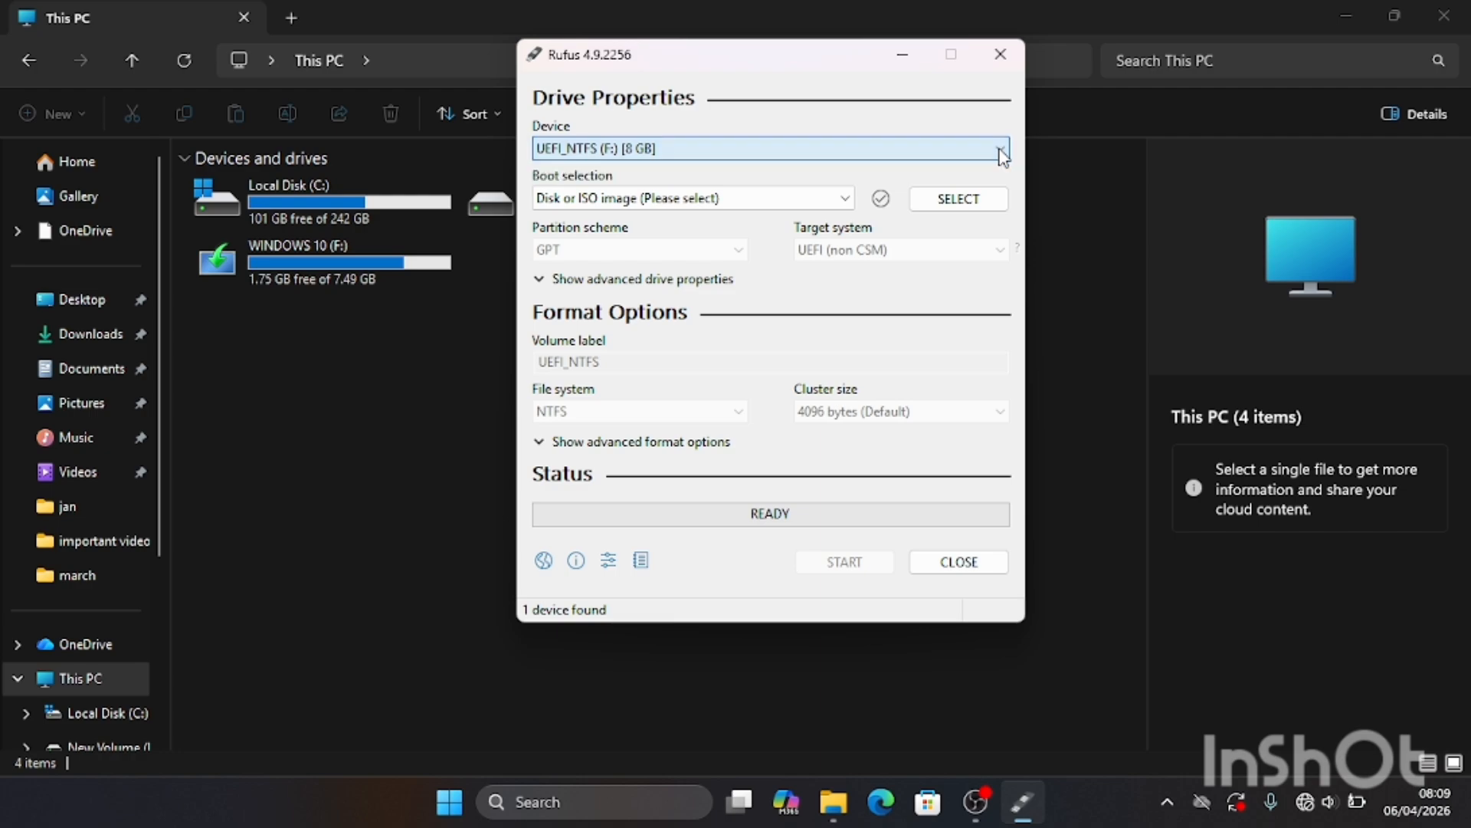
{"action": "left_click", "coordinate": [1002, 154]}
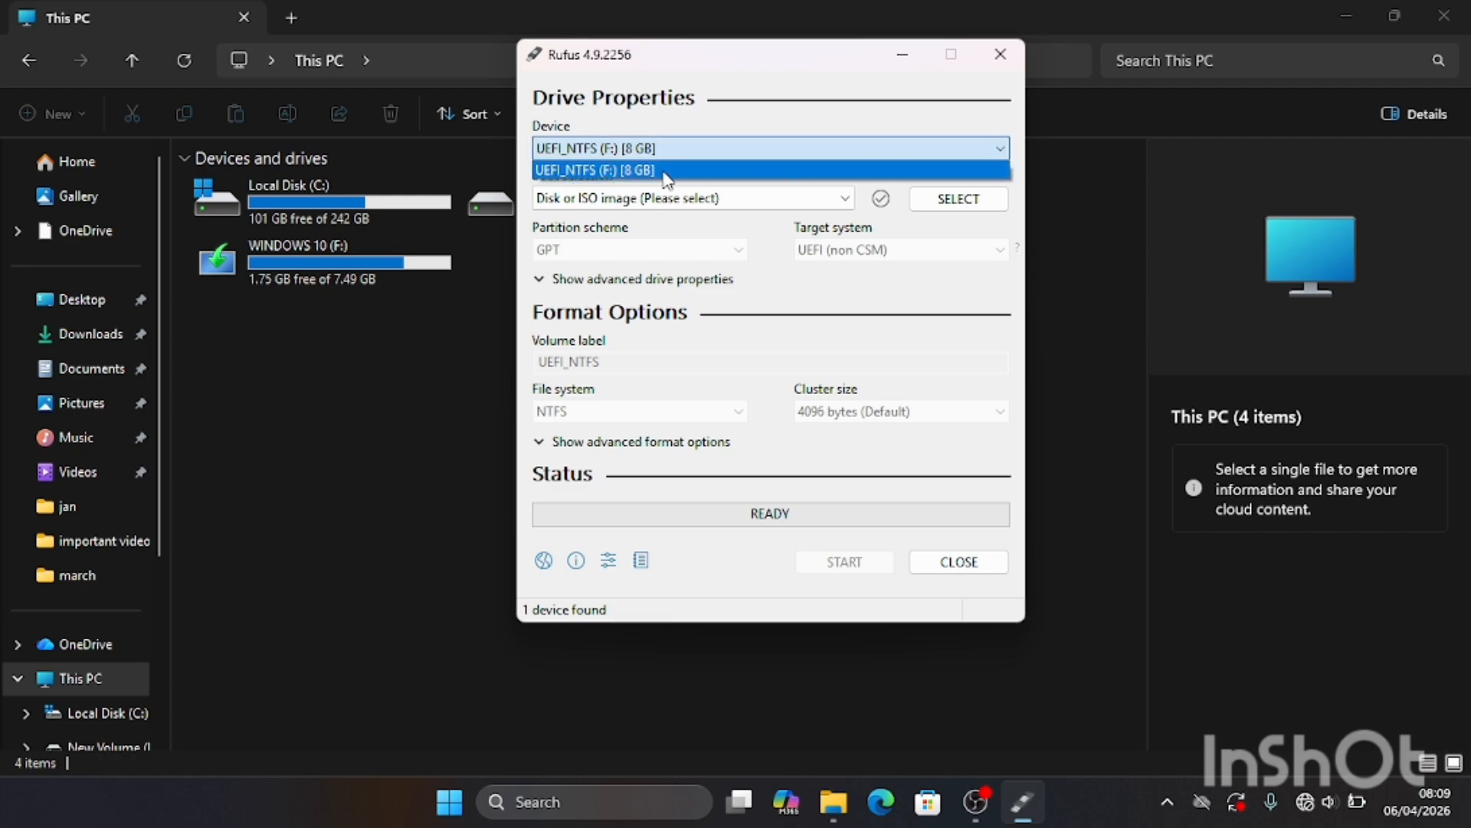
{"action": "left_click", "coordinate": [613, 152]}
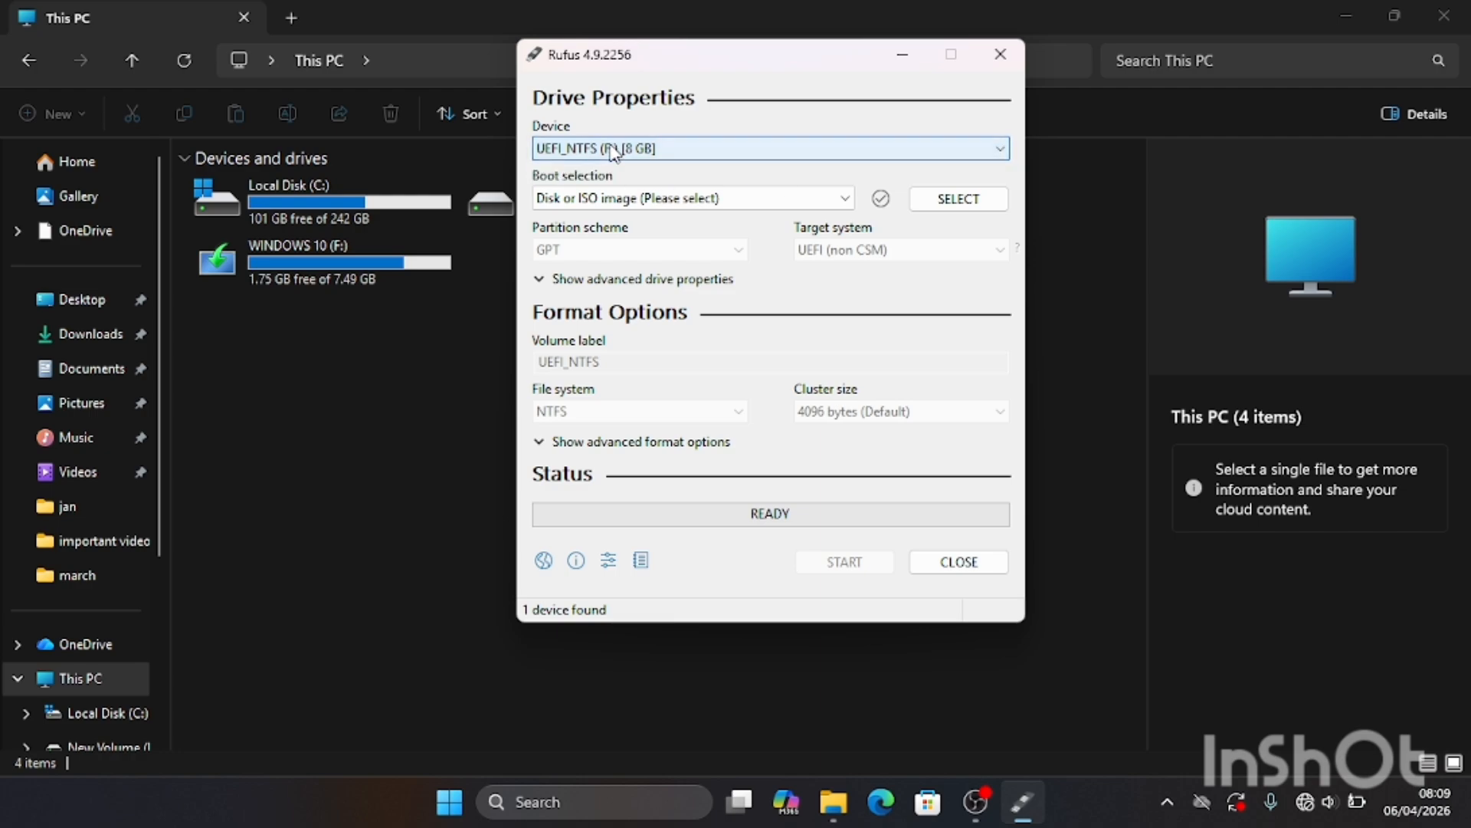
Step: Set the boot selection to a disk or ISO image and load Win10_22H2_English_x64v1 from the "windows 10 image" folder
{"action": "left_click", "coordinate": [841, 201]}
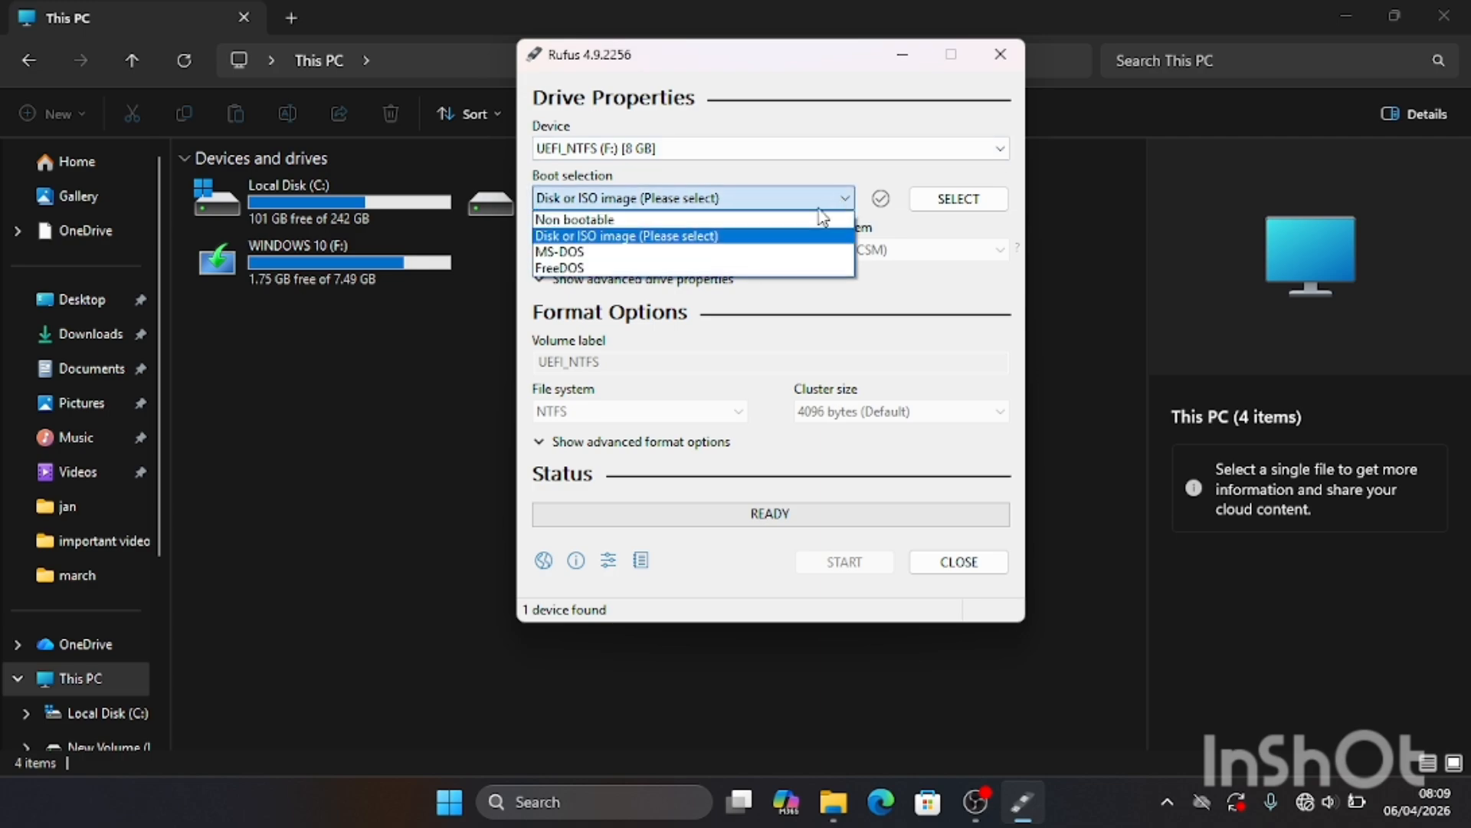
{"action": "left_click", "coordinate": [754, 238]}
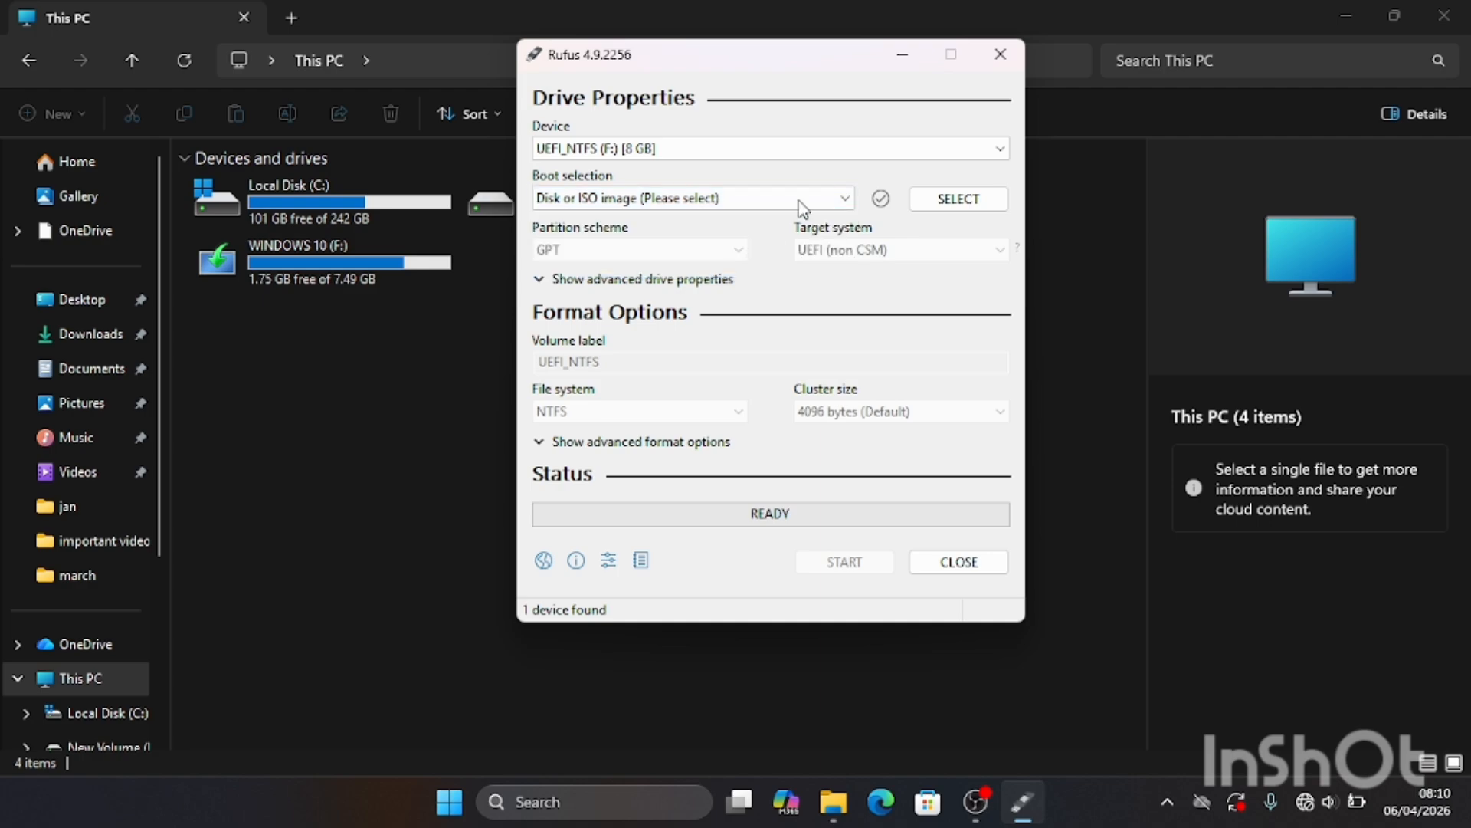
{"action": "left_click", "coordinate": [997, 199]}
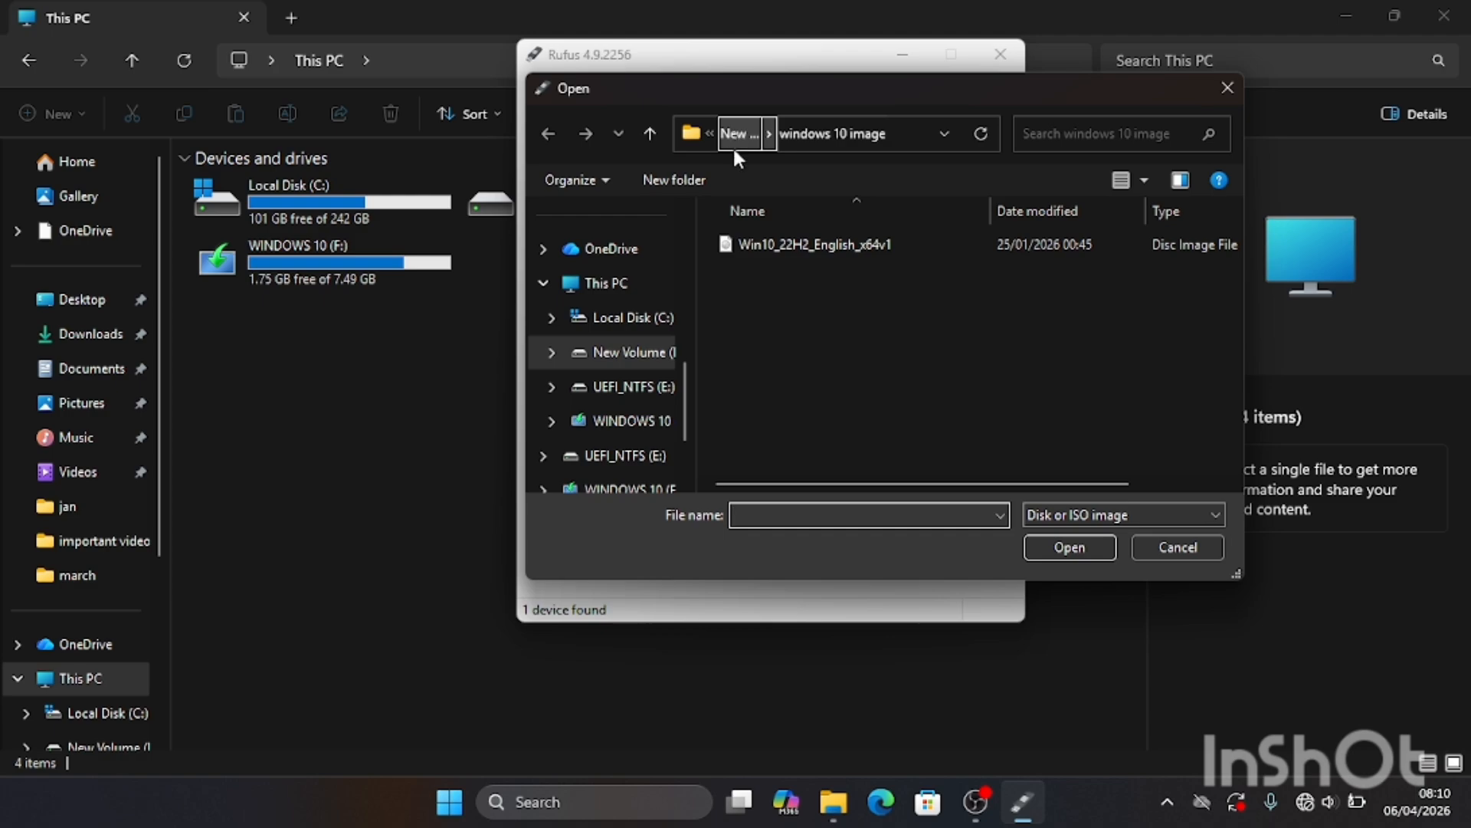
{"action": "left_click", "coordinate": [857, 244]}
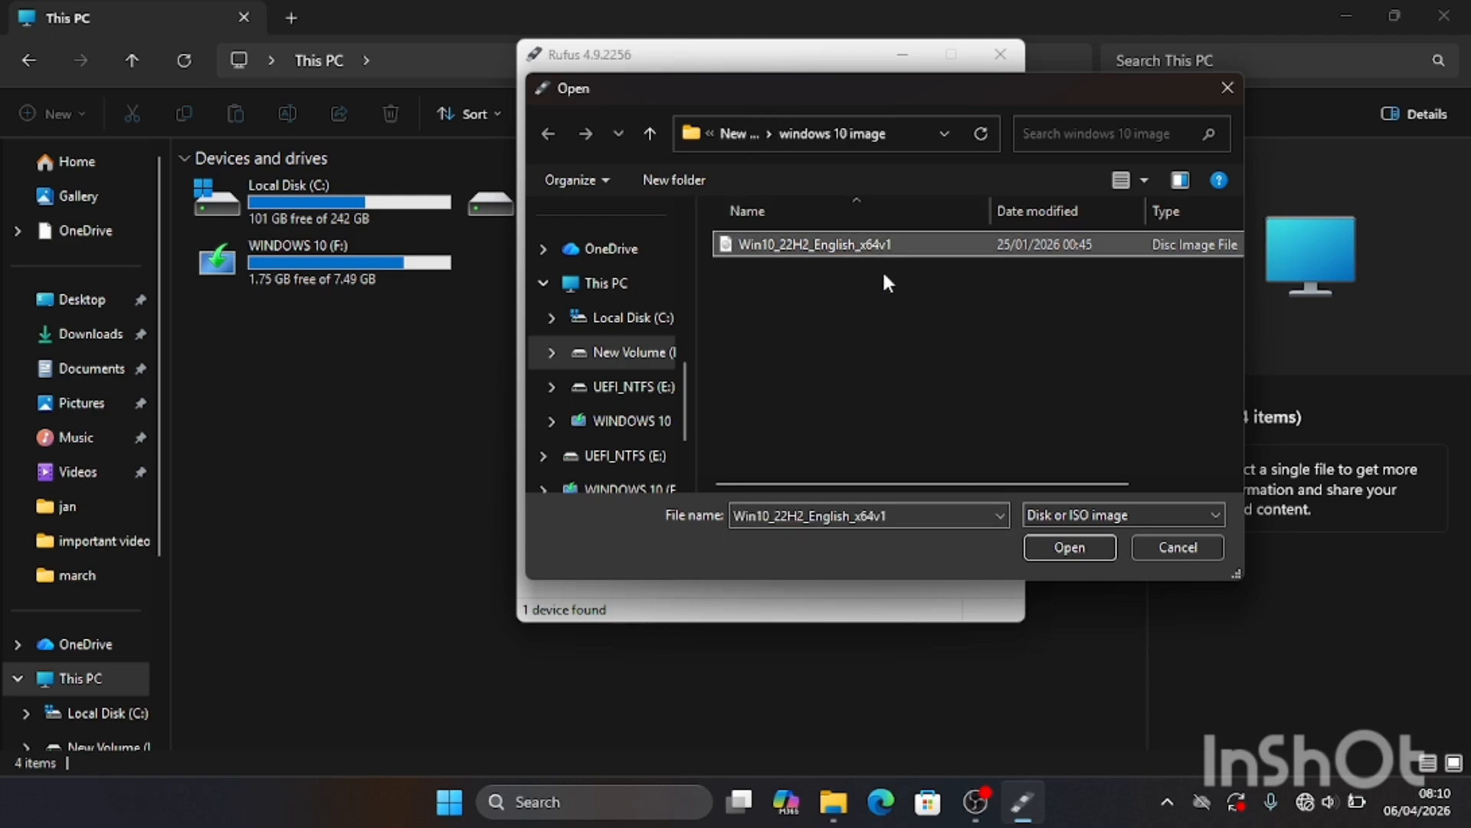
{"action": "left_click", "coordinate": [1082, 550]}
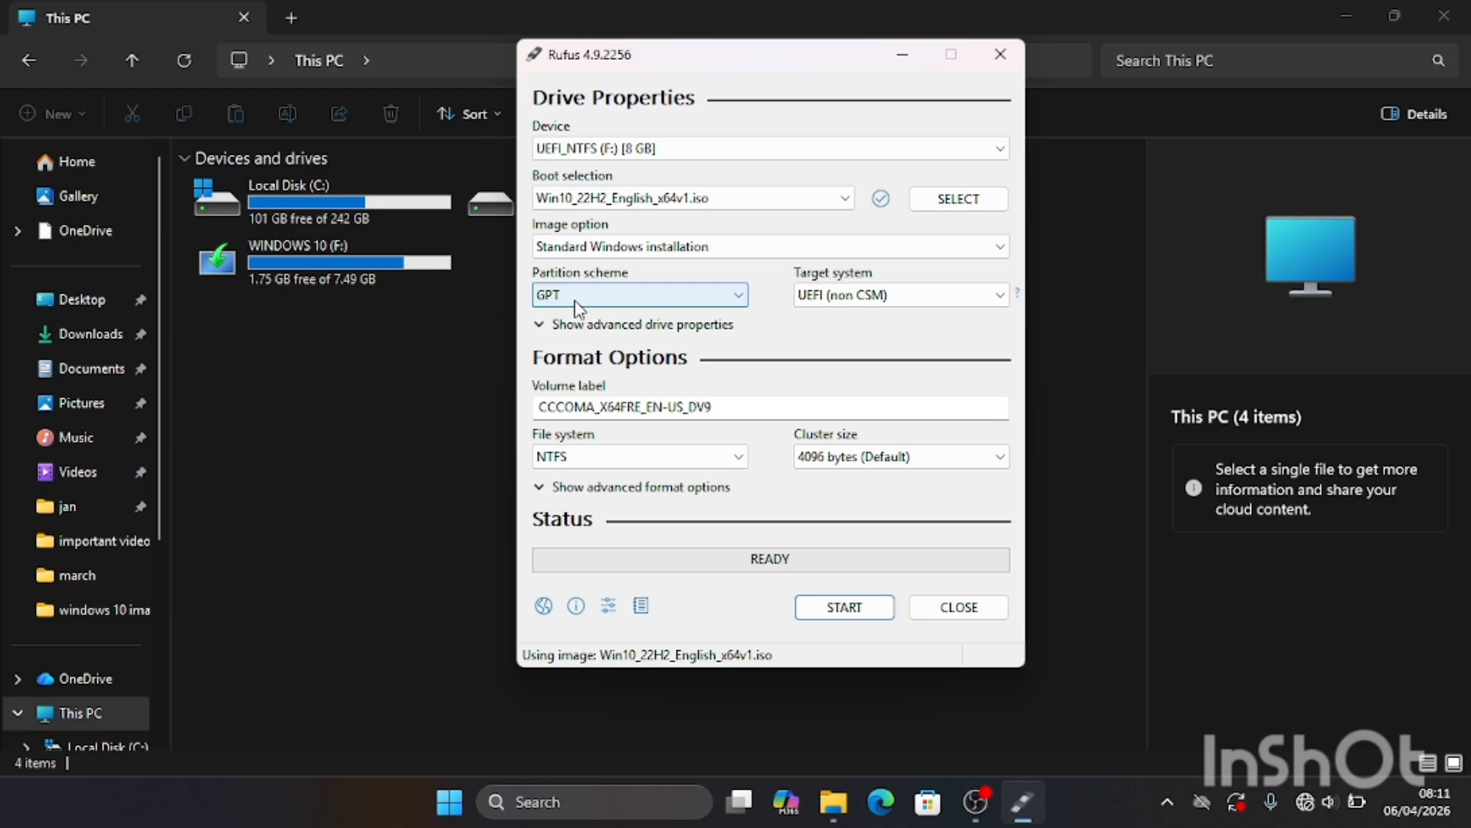
Step: Replace the volume label with "windows 10"
{"action": "left_click", "coordinate": [764, 401]}
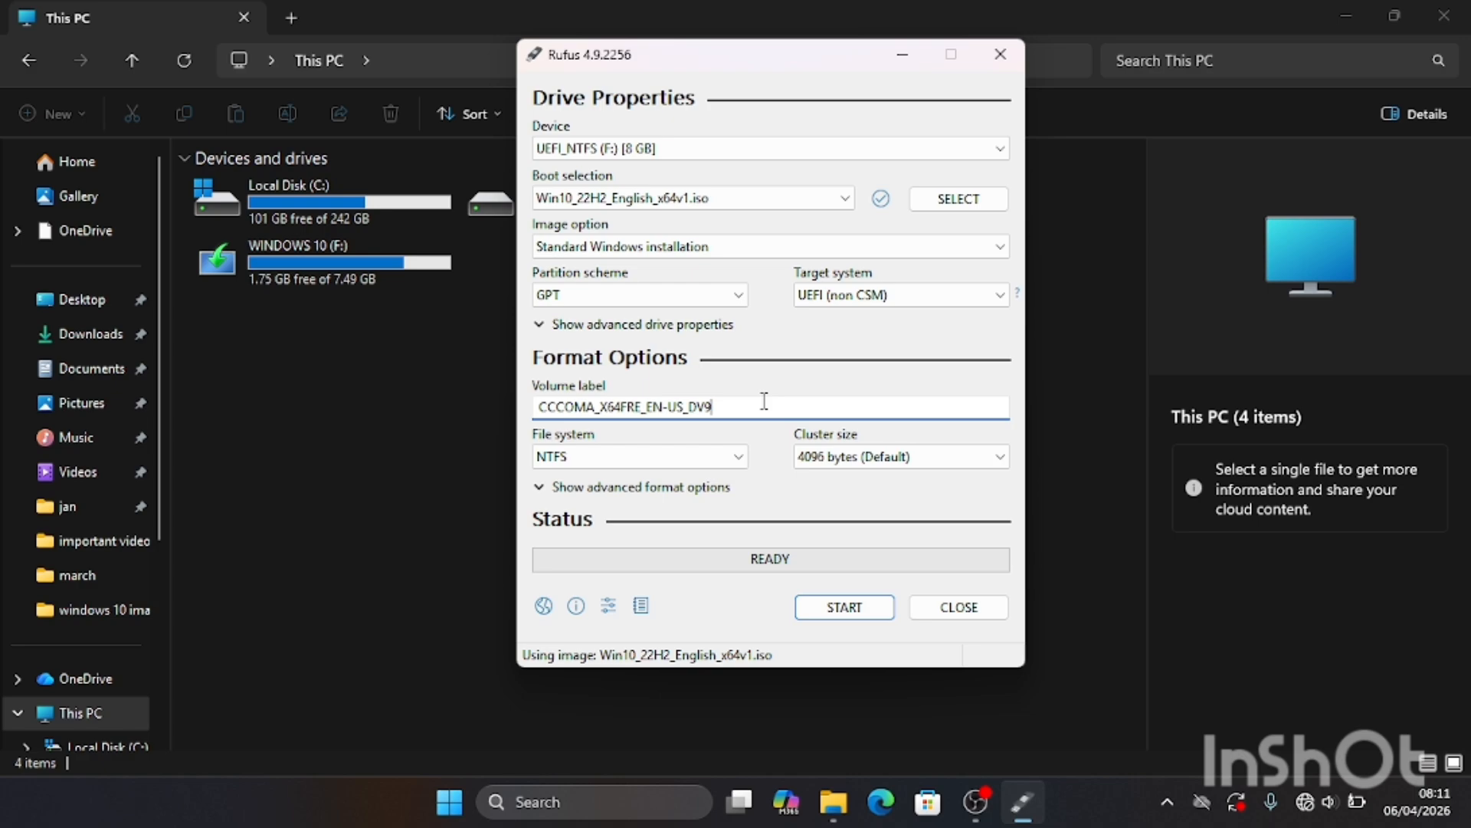
{"action": "key", "text": "BackSpace"}
{"action": "key", "text": "BackSpace"}
{"action": "key", "text": "BackSpace"}
{"action": "key", "text": "BackSpace"}
{"action": "key", "text": "BackSpace"}
{"action": "key", "text": "BackSpace"}
{"action": "key", "text": "BackSpace"}
{"action": "key", "text": "BackSpace"}
{"action": "key", "text": "BackSpace"}
{"action": "key", "text": "BackSpace"}
{"action": "key", "text": "BackSpace"}
{"action": "key", "text": "BackSpace"}
{"action": "key", "text": "BackSpace"}
{"action": "key", "text": "BackSpace"}
{"action": "key", "text": "BackSpace"}
{"action": "key", "text": "BackSpace"}
{"action": "key", "text": "BackSpace"}
{"action": "key", "text": "BackSpace"}
{"action": "key", "text": "BackSpace"}
{"action": "key", "text": "BackSpace"}
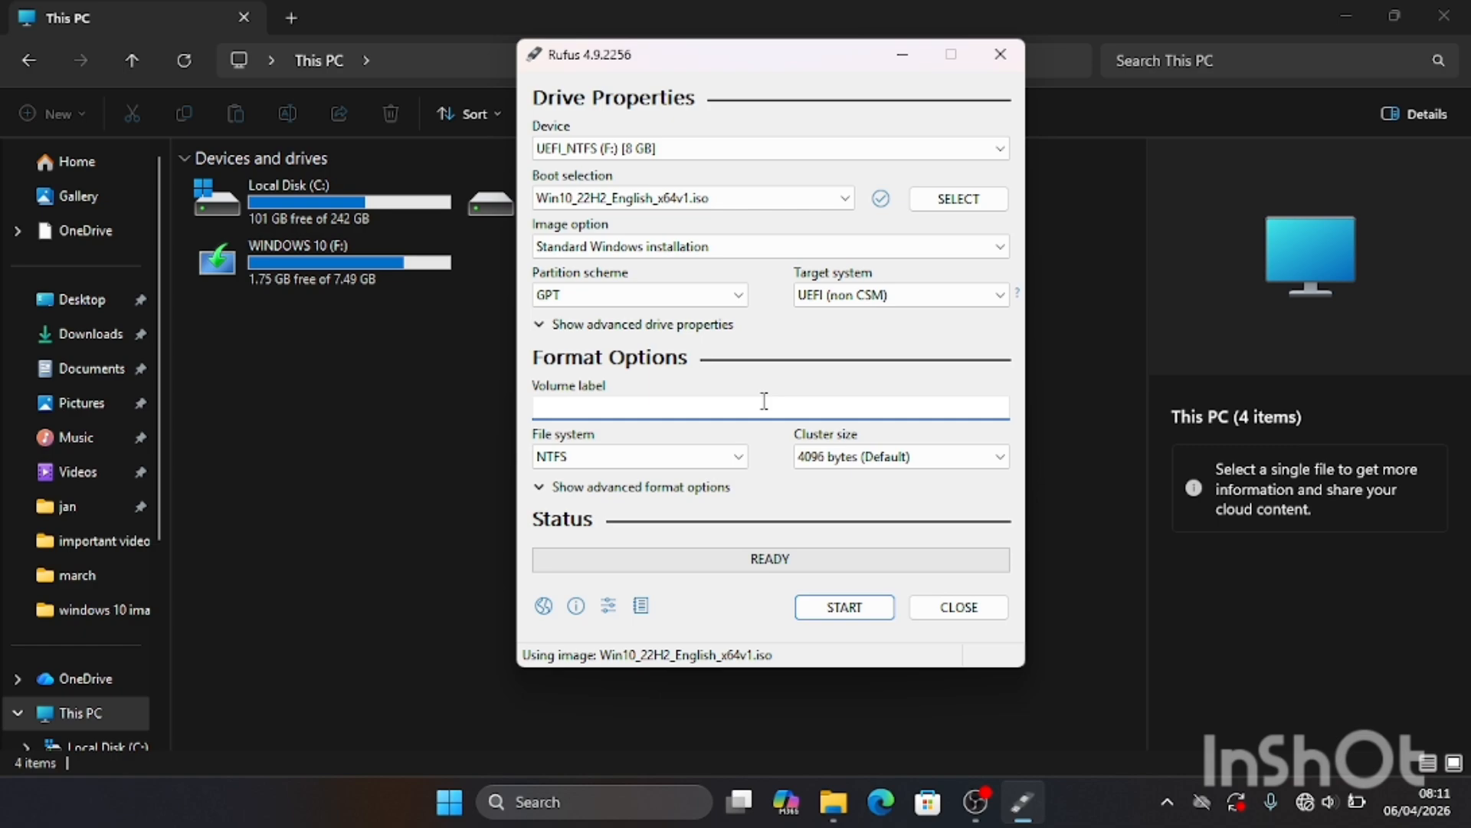
{"action": "type", "text": "windows 10"}
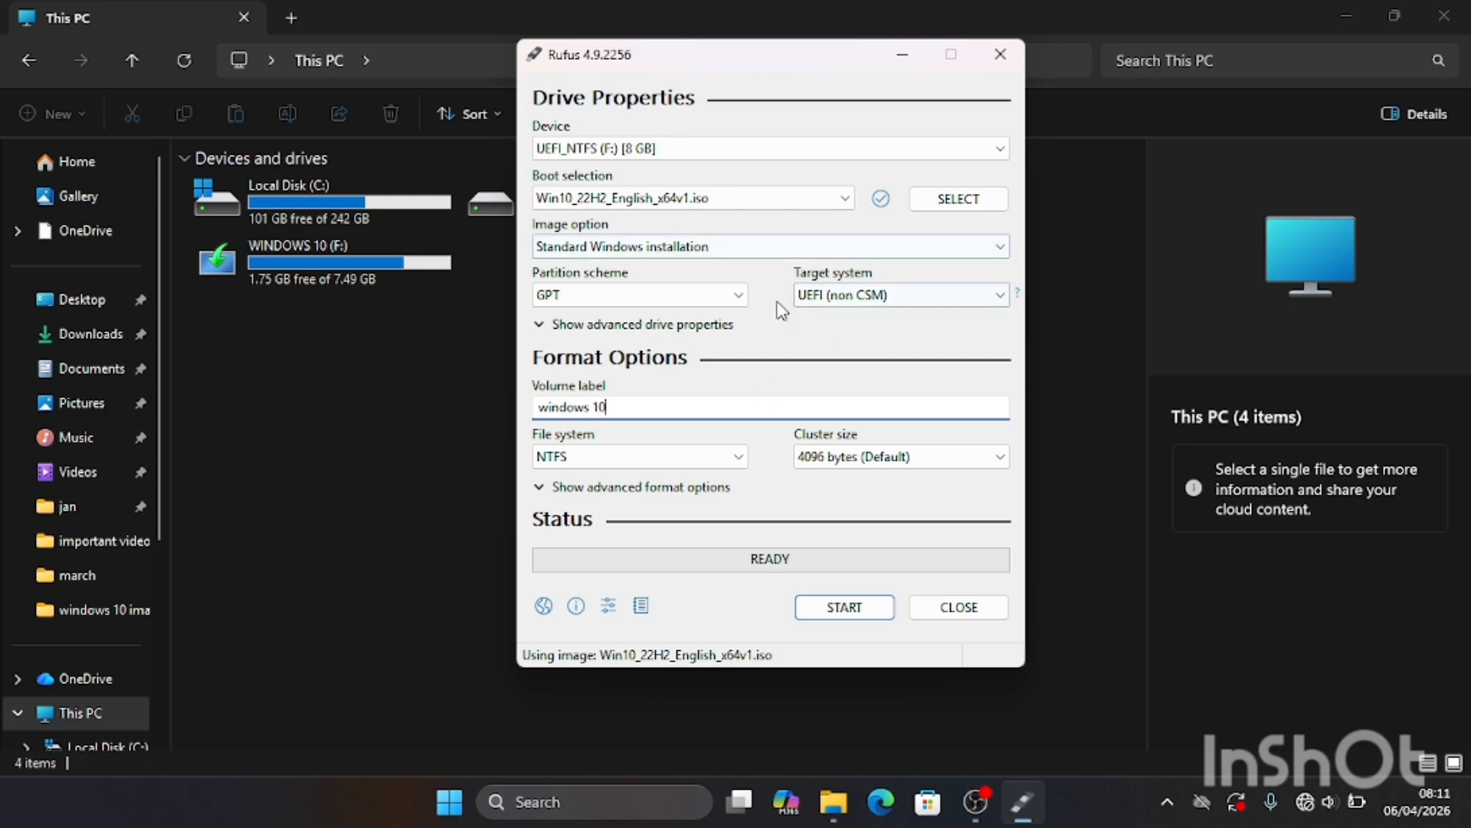
Step: Review the partition scheme and target system options, keeping GPT and UEFI (non CSM)
{"action": "left_click", "coordinate": [737, 296]}
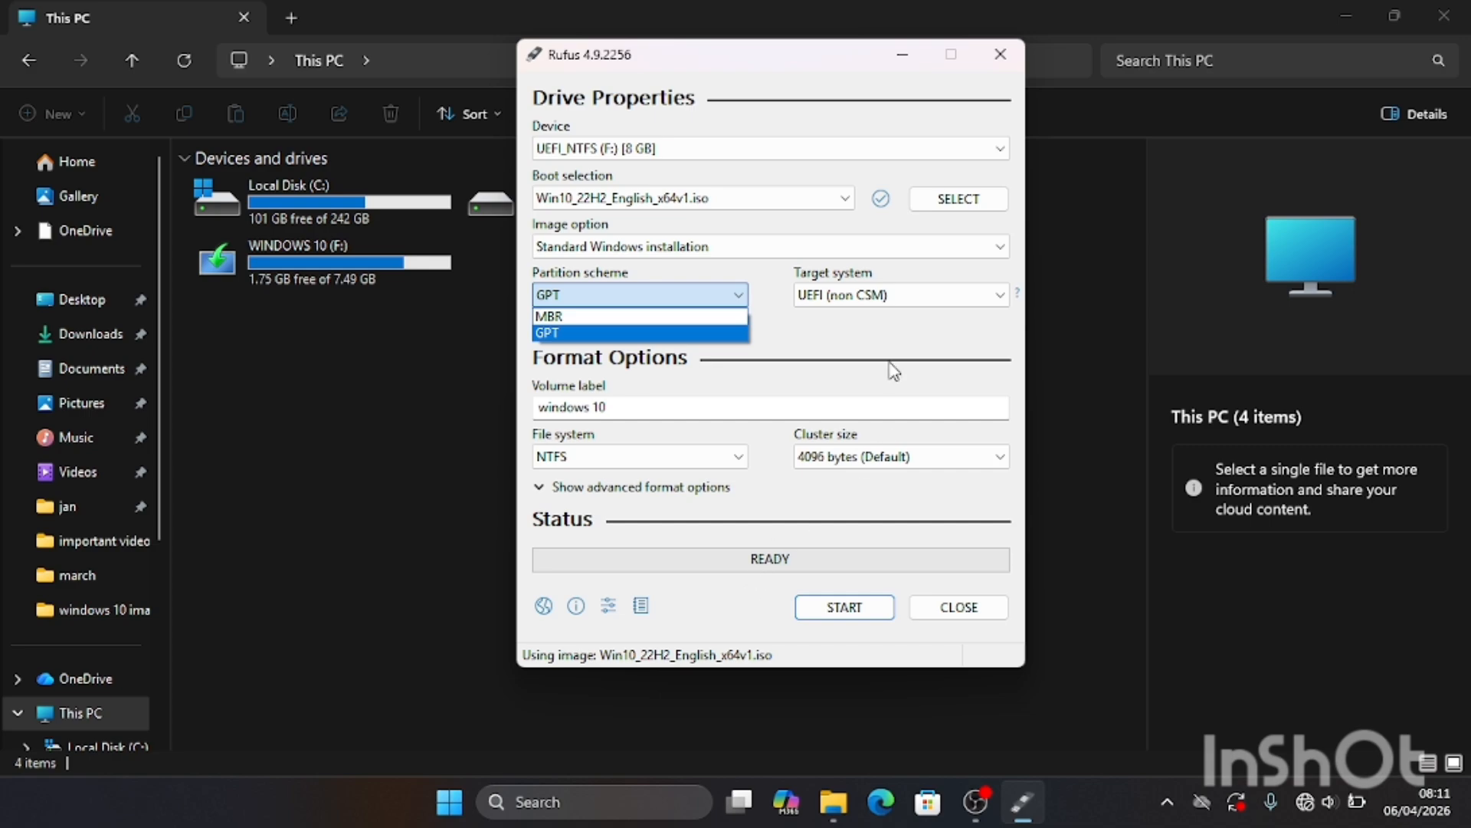
{"action": "left_click", "coordinate": [835, 346]}
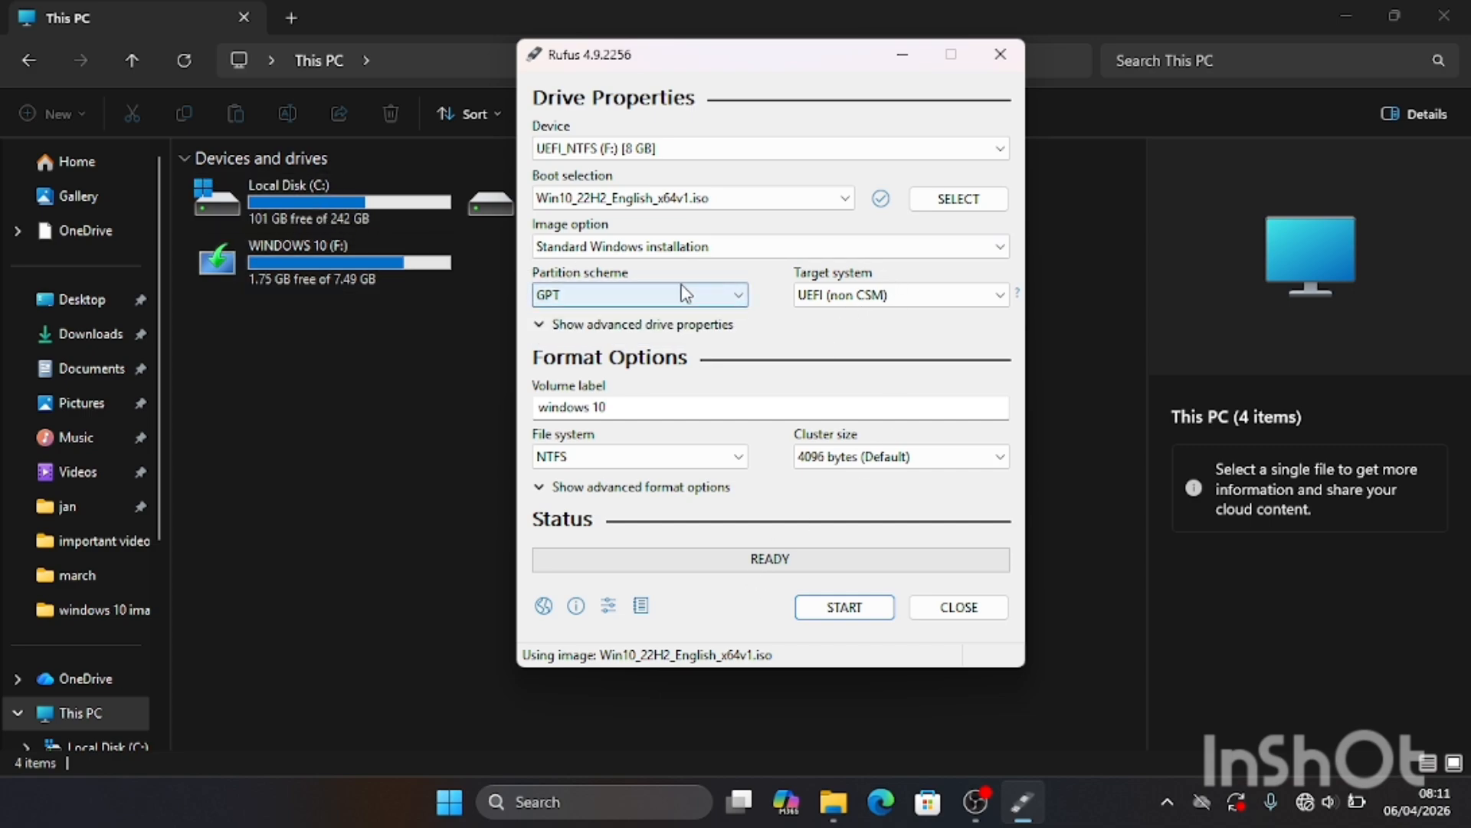
{"action": "left_click", "coordinate": [996, 296]}
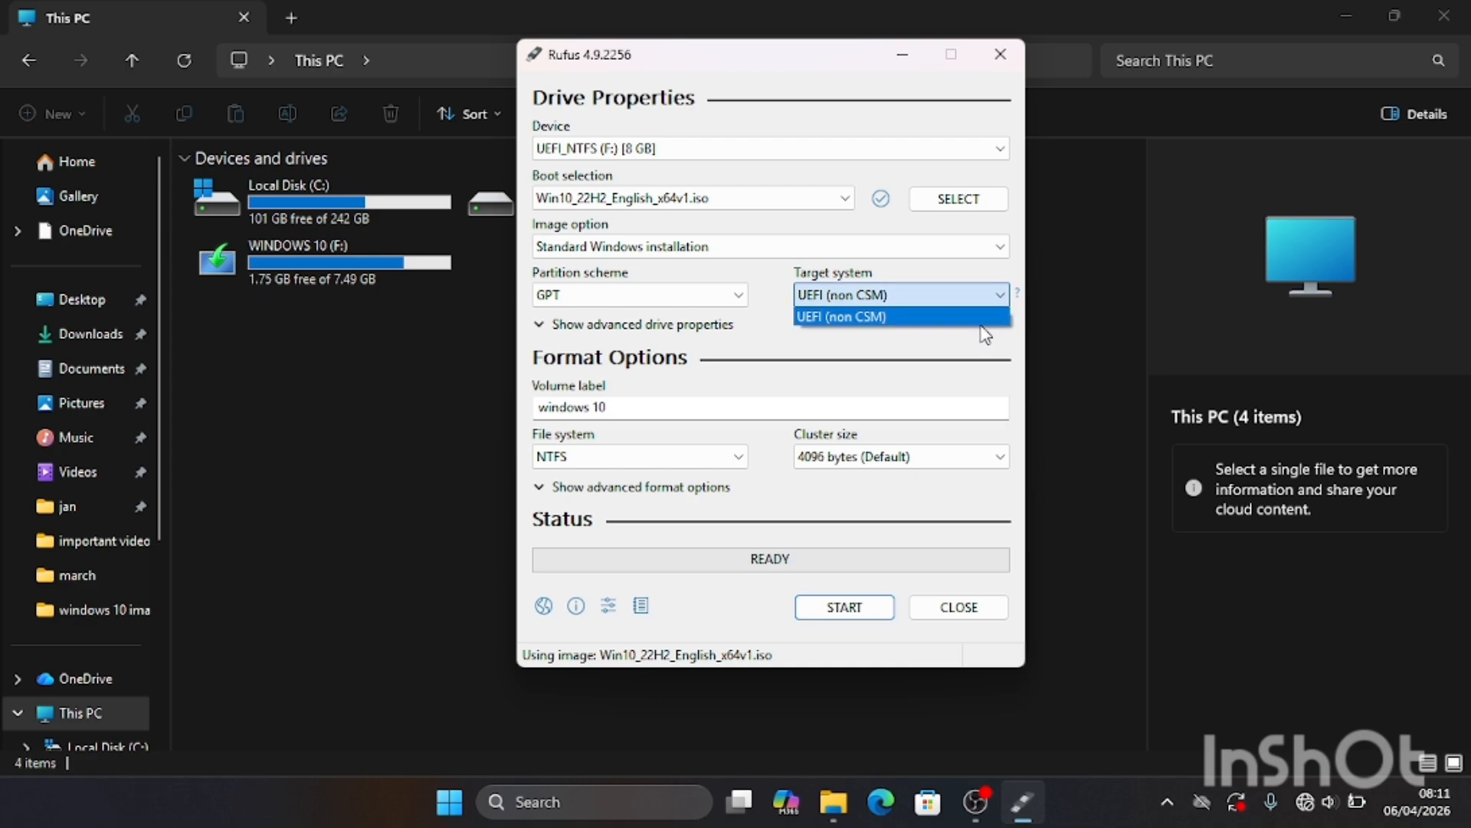
{"action": "left_click", "coordinate": [930, 361]}
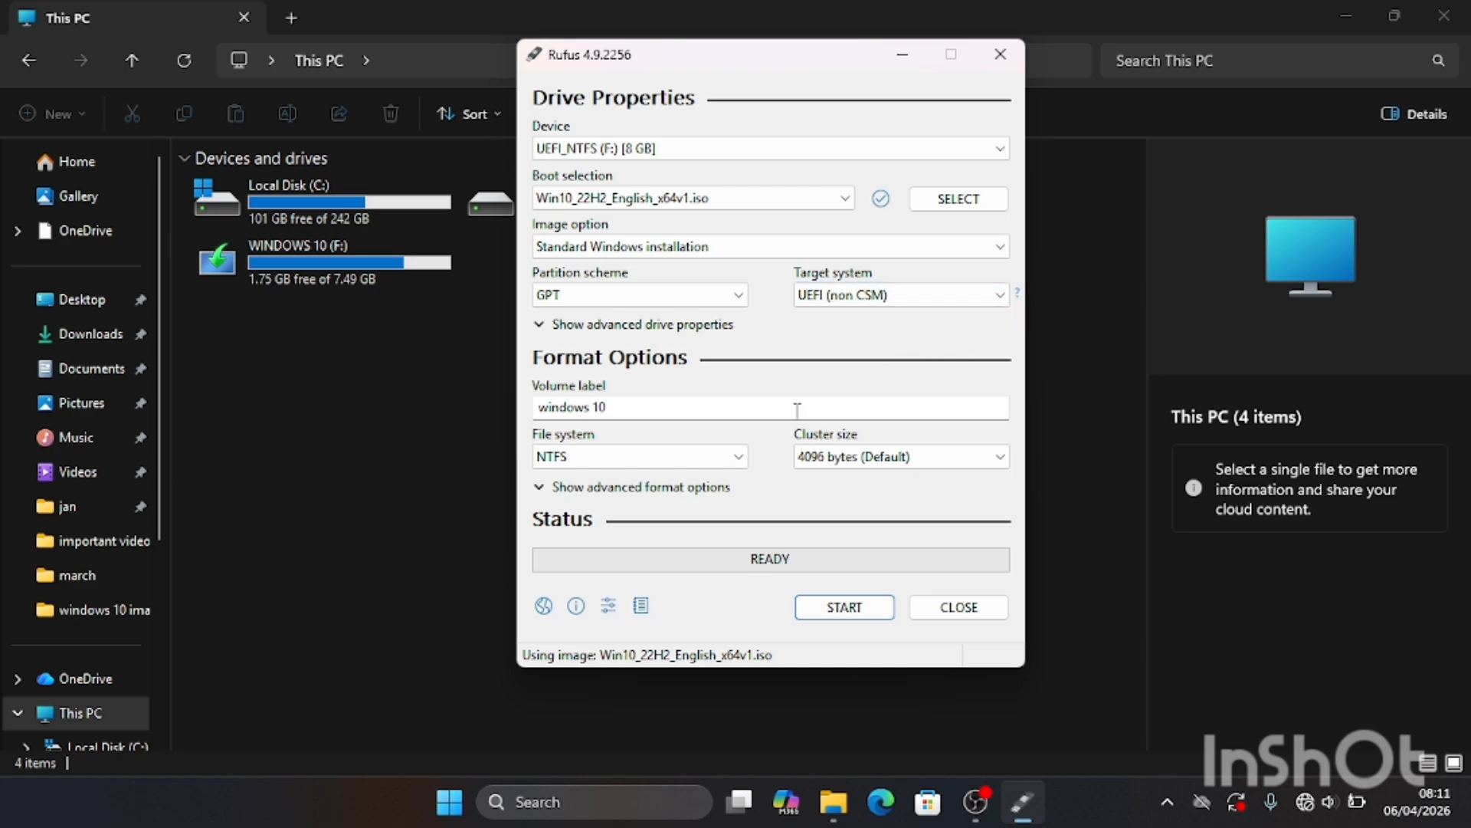